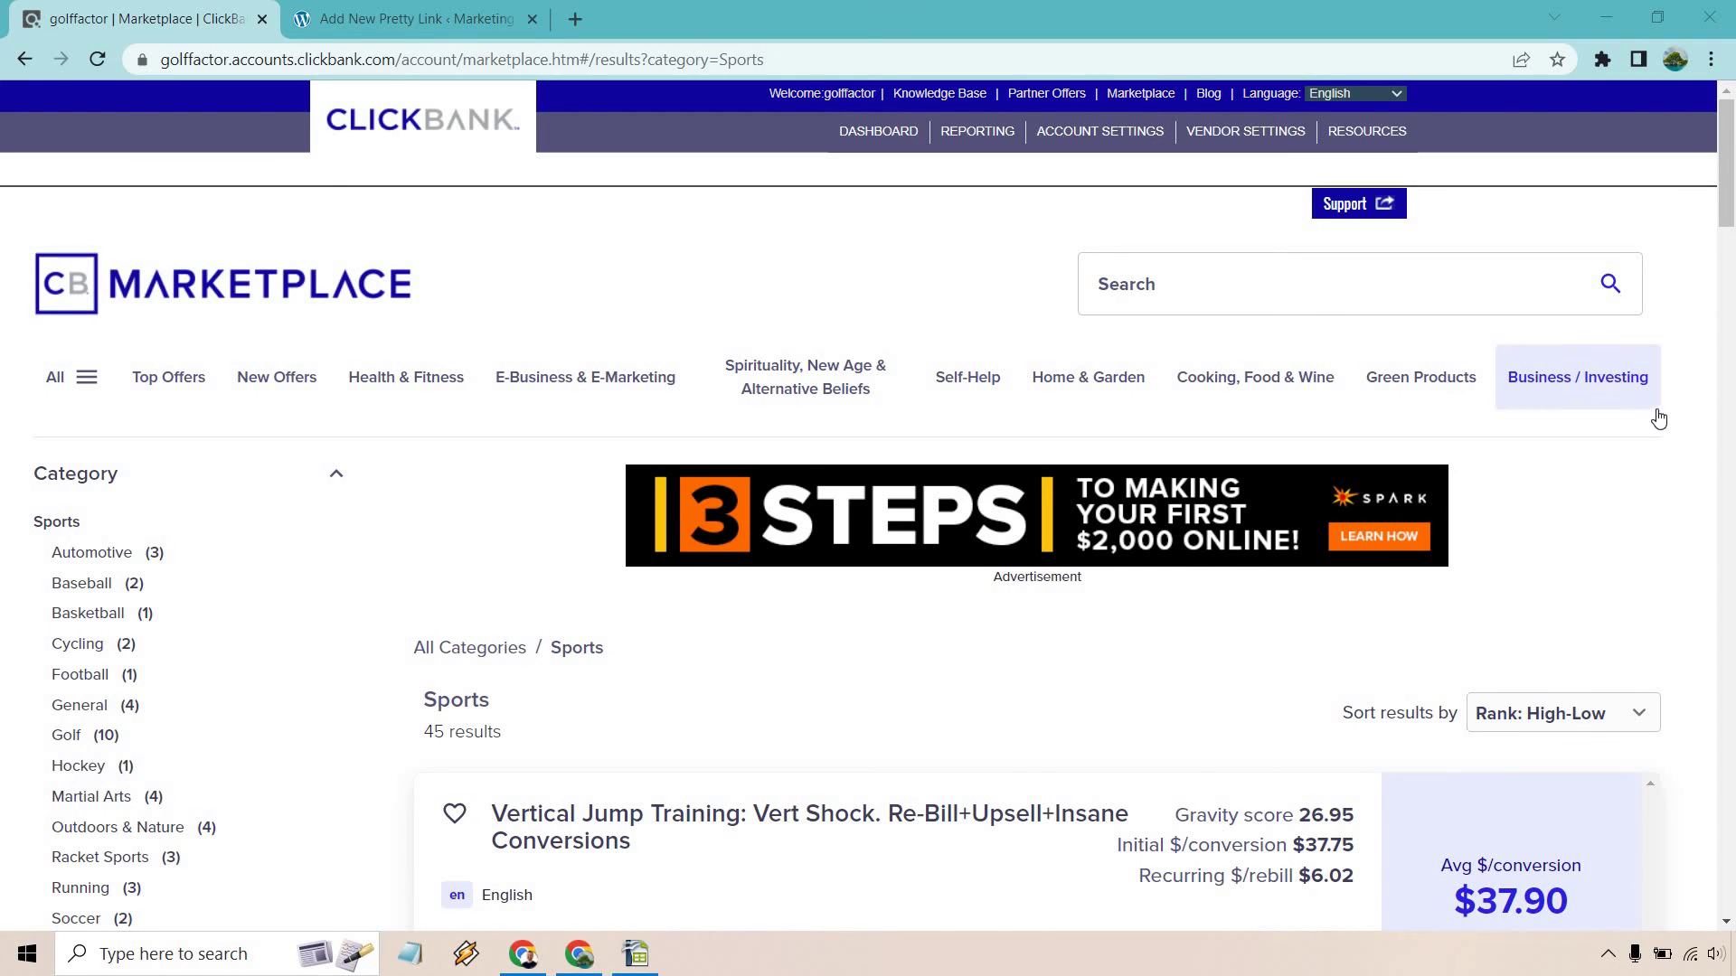
Scroll through the Sports marketplace results to the Vertical Jump Training offer.
{"action": "scroll", "coordinate": [1670, 362], "scroll_direction": "down", "scroll_amount": 3}
{"action": "scroll", "coordinate": [1681, 334], "scroll_direction": "down", "scroll_amount": 1}
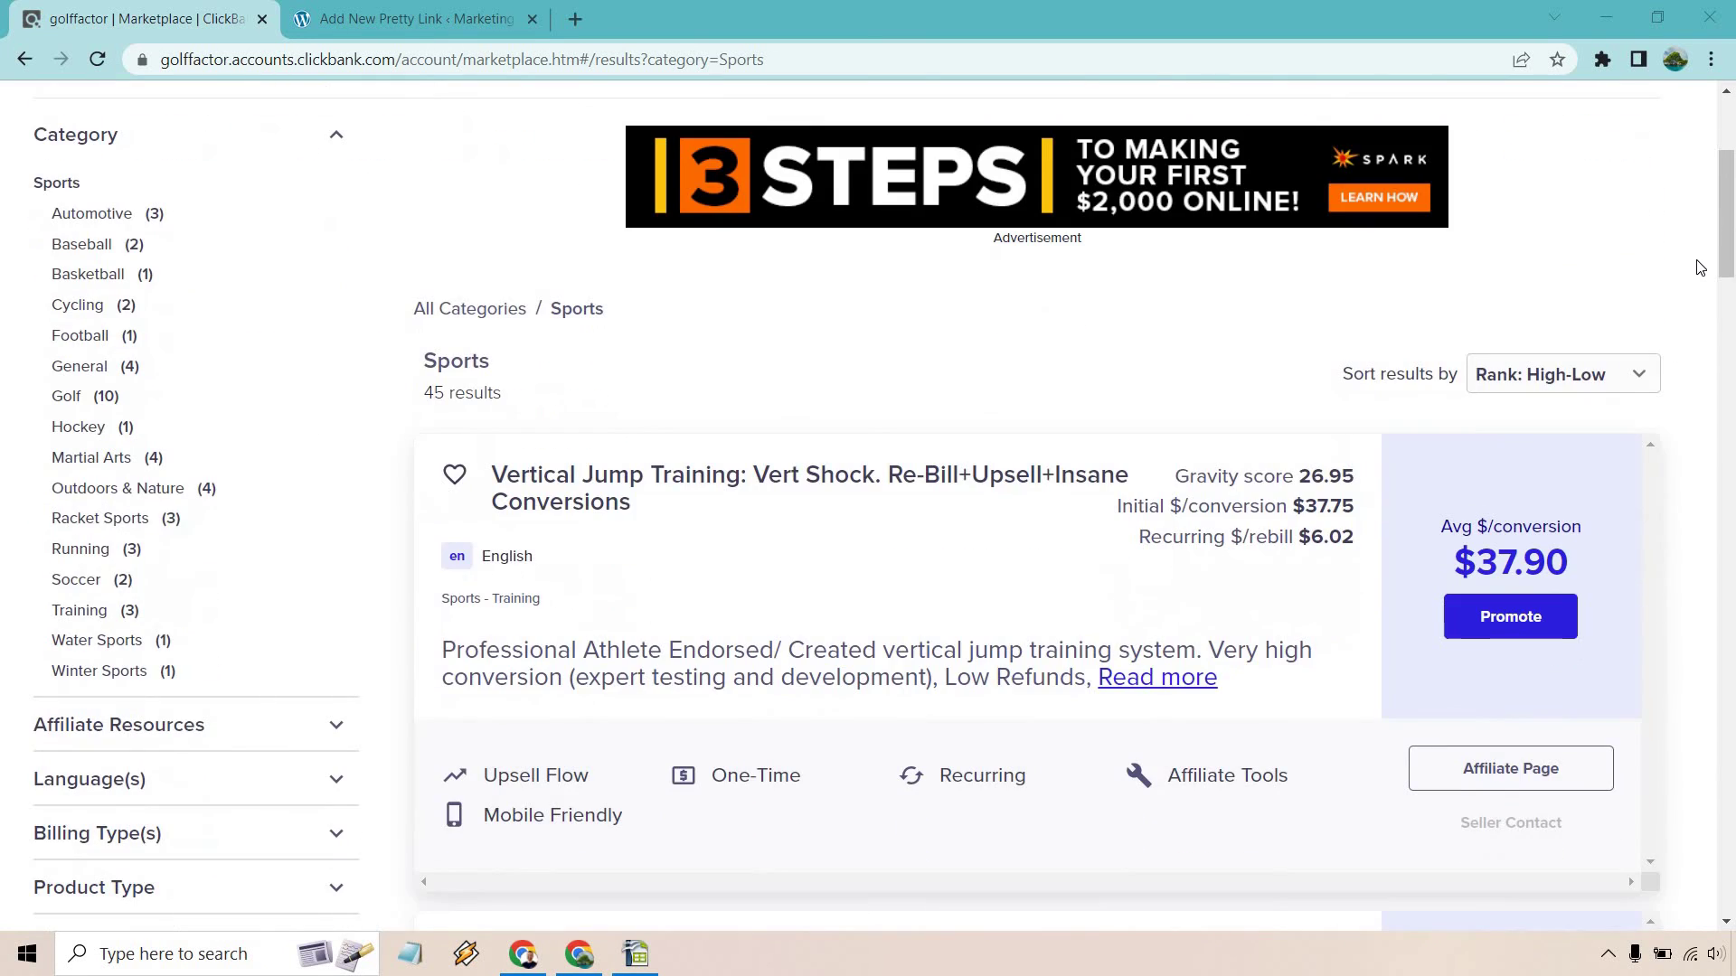
{"action": "scroll", "coordinate": [1698, 267], "scroll_direction": "down", "scroll_amount": 1}
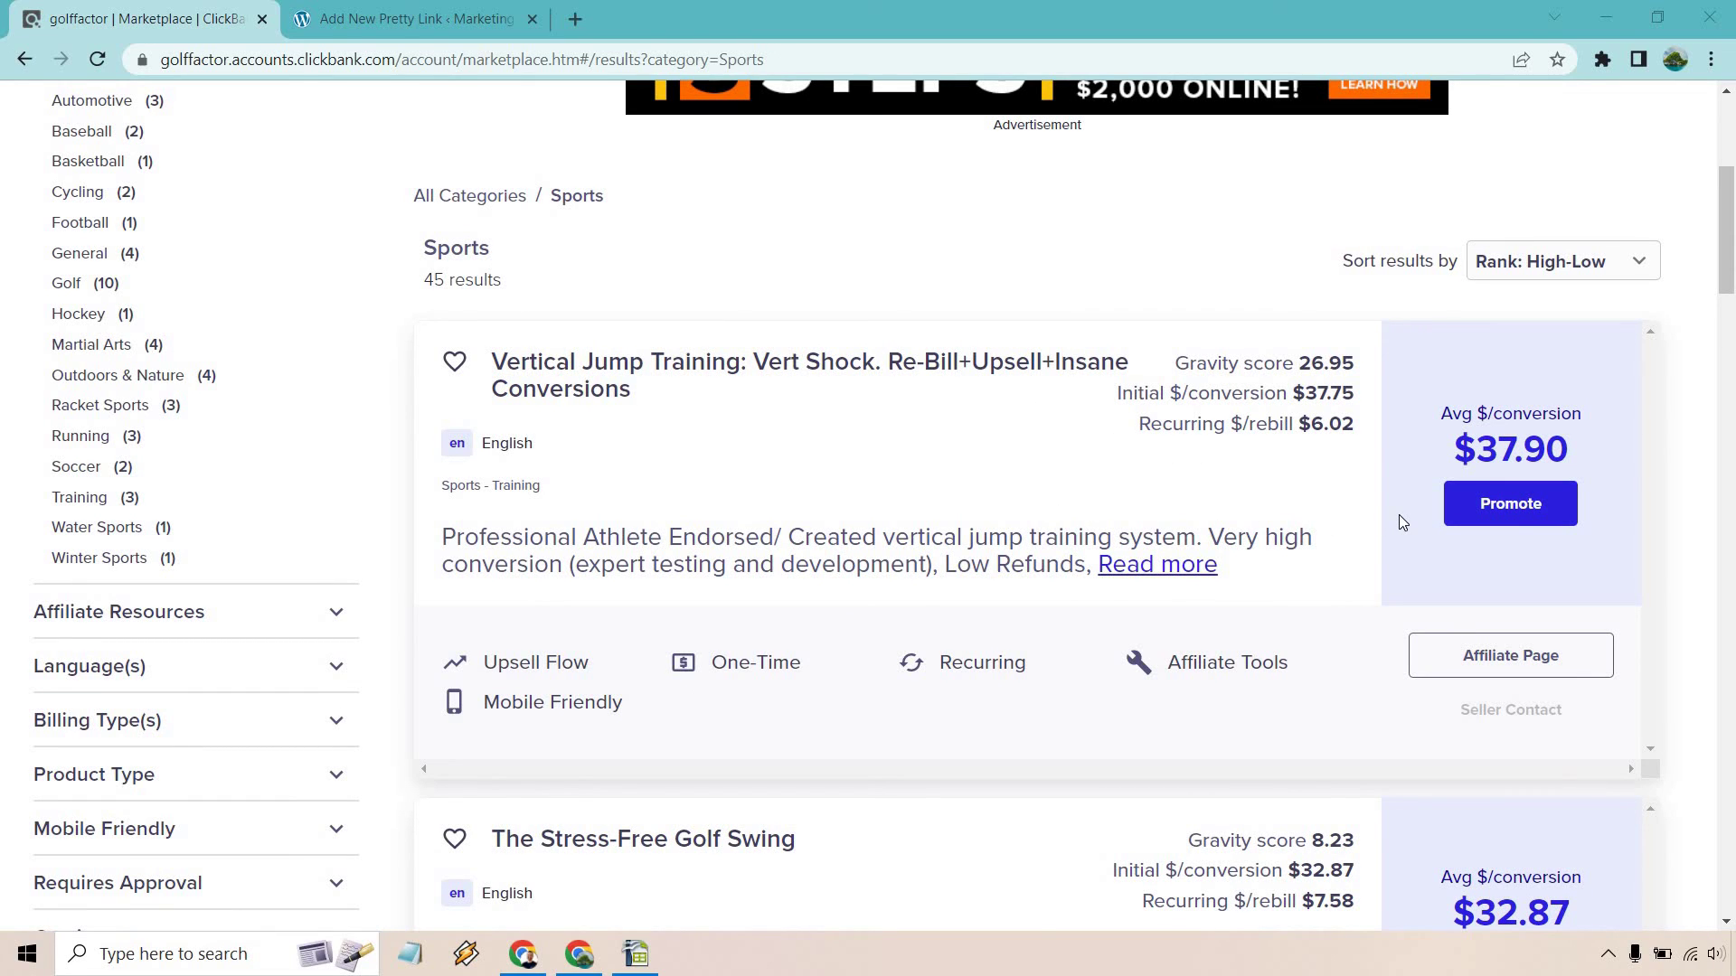
{"action": "left_click", "coordinate": [1524, 508]}
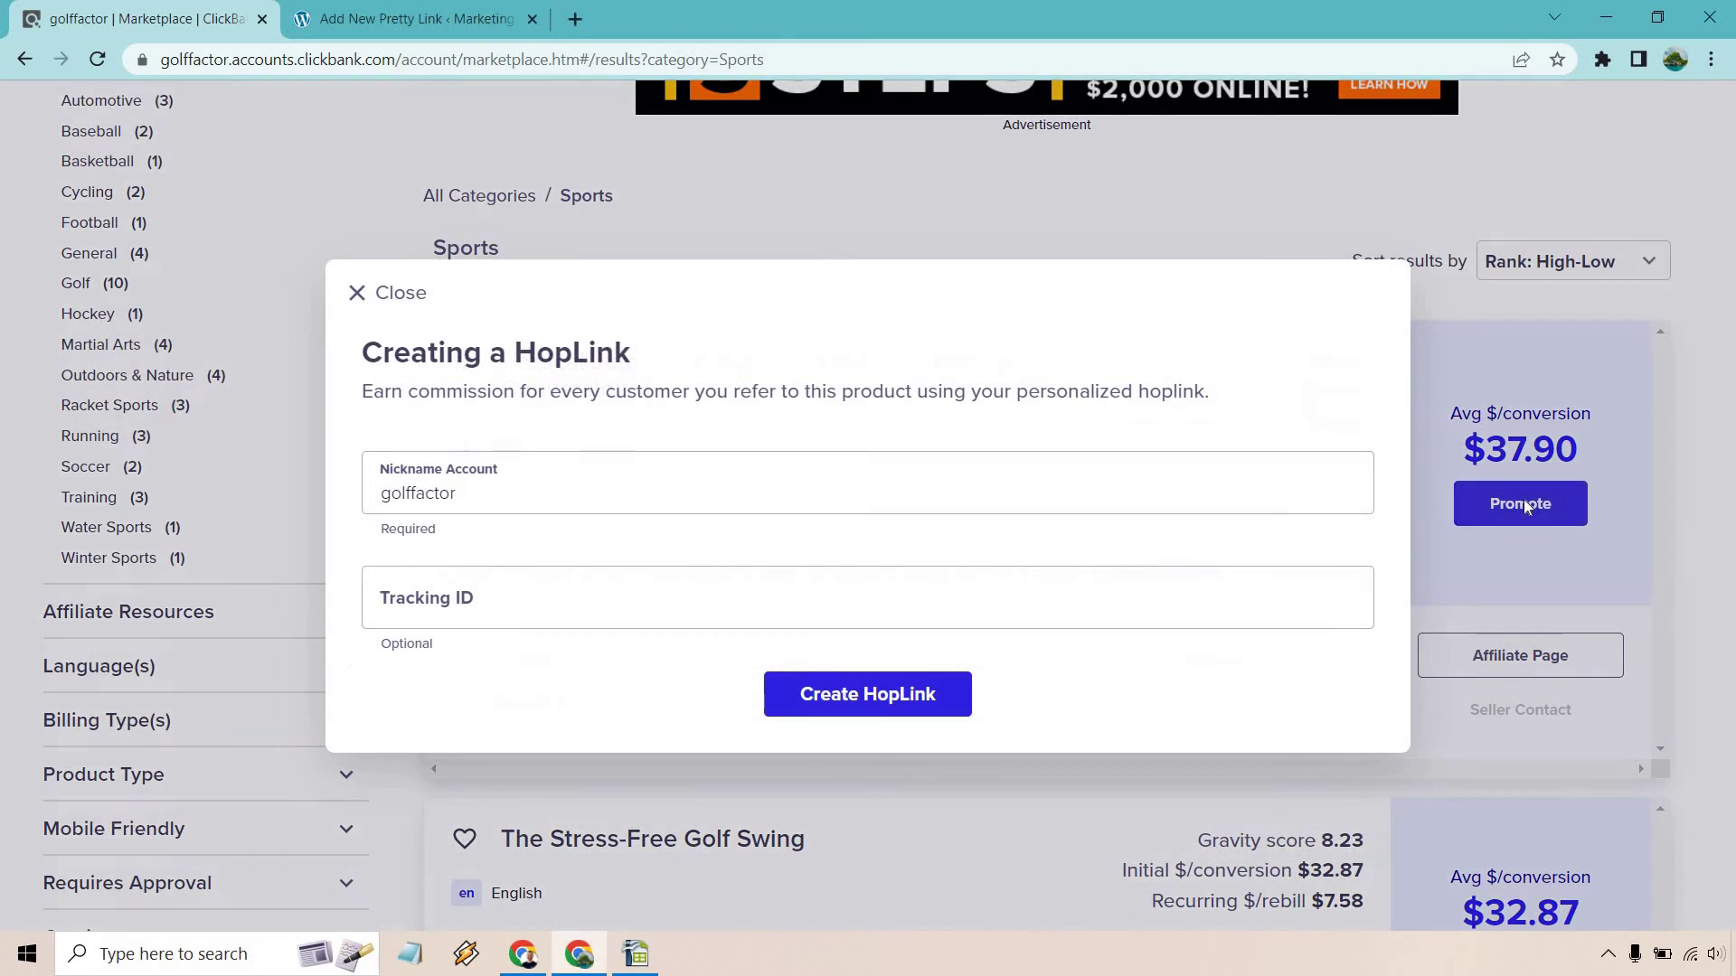
{"action": "left_click", "coordinate": [588, 467]}
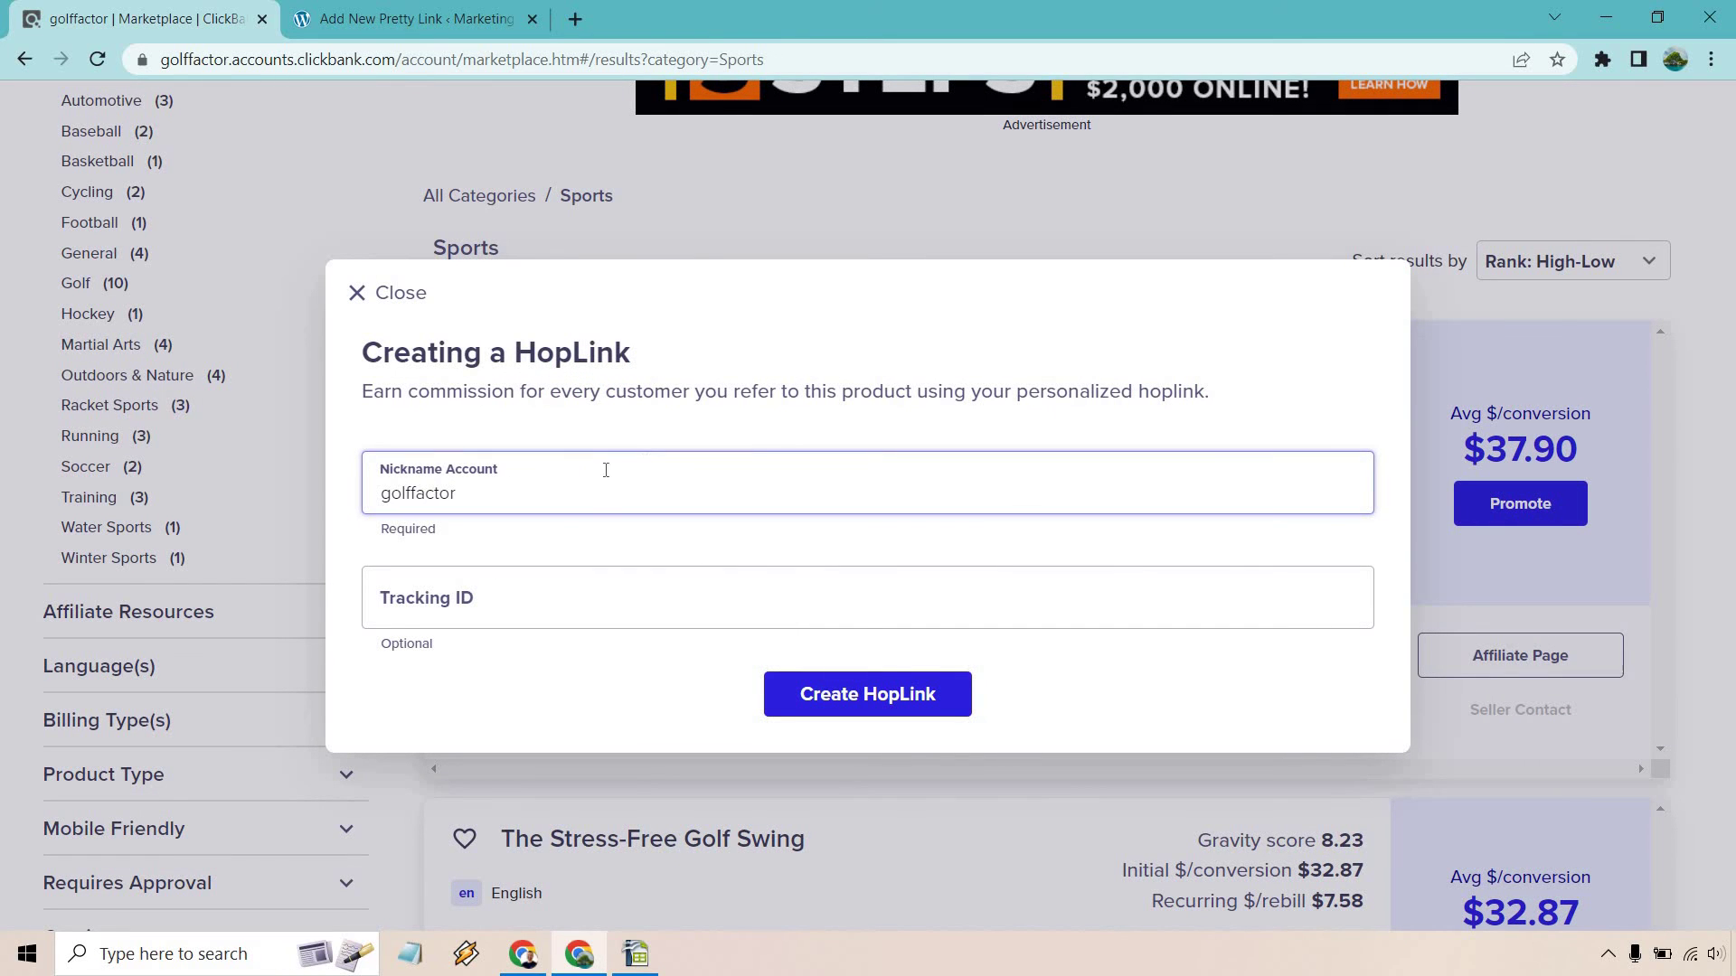
{"action": "left_click", "coordinate": [530, 433]}
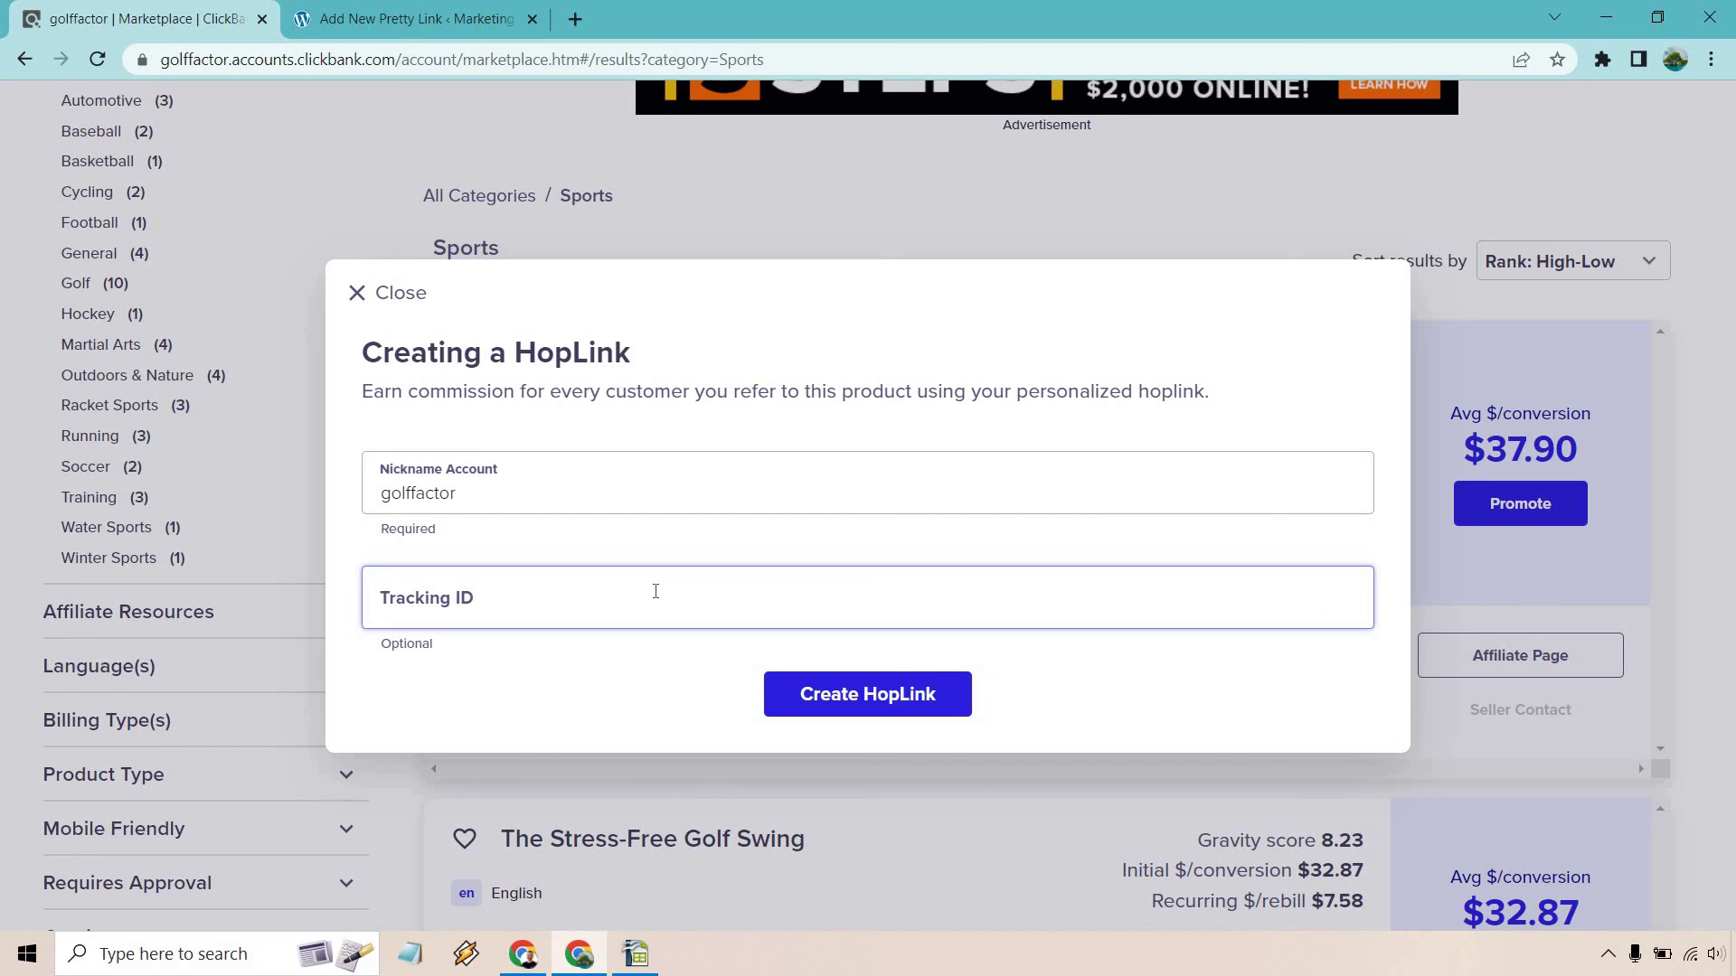
Create an encrypted HopLink with tracking ID youtube, replacing the mistaken facebook, and copy it.
{"action": "left_click", "coordinate": [656, 591]}
{"action": "type", "text": "facebo"}
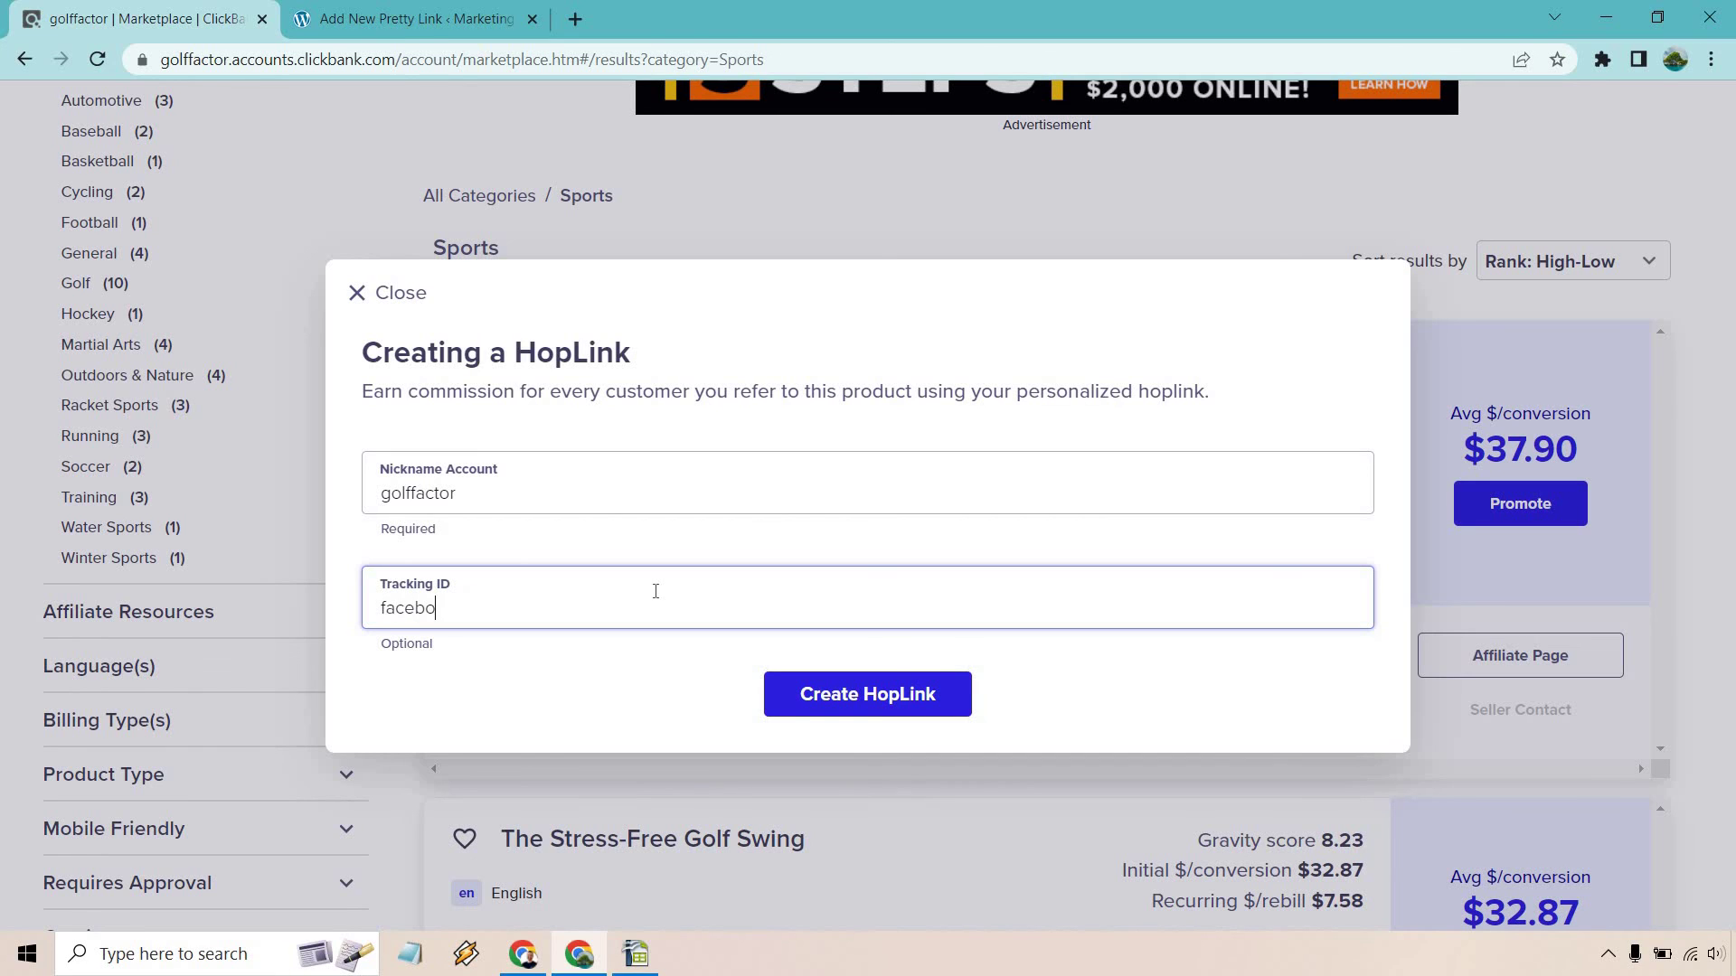
{"action": "type", "text": "ok"}
{"action": "key", "text": "BackSpace"}
{"action": "key", "text": "BackSpace"}
{"action": "key", "text": "BackSpace"}
{"action": "key", "text": "BackSpace"}
{"action": "key", "text": "BackSpace"}
{"action": "key", "text": "BackSpace"}
{"action": "key", "text": "BackSpace"}
{"action": "key", "text": "BackSpace"}
{"action": "type", "text": "youtube"}
{"action": "left_click", "coordinate": [873, 698]}
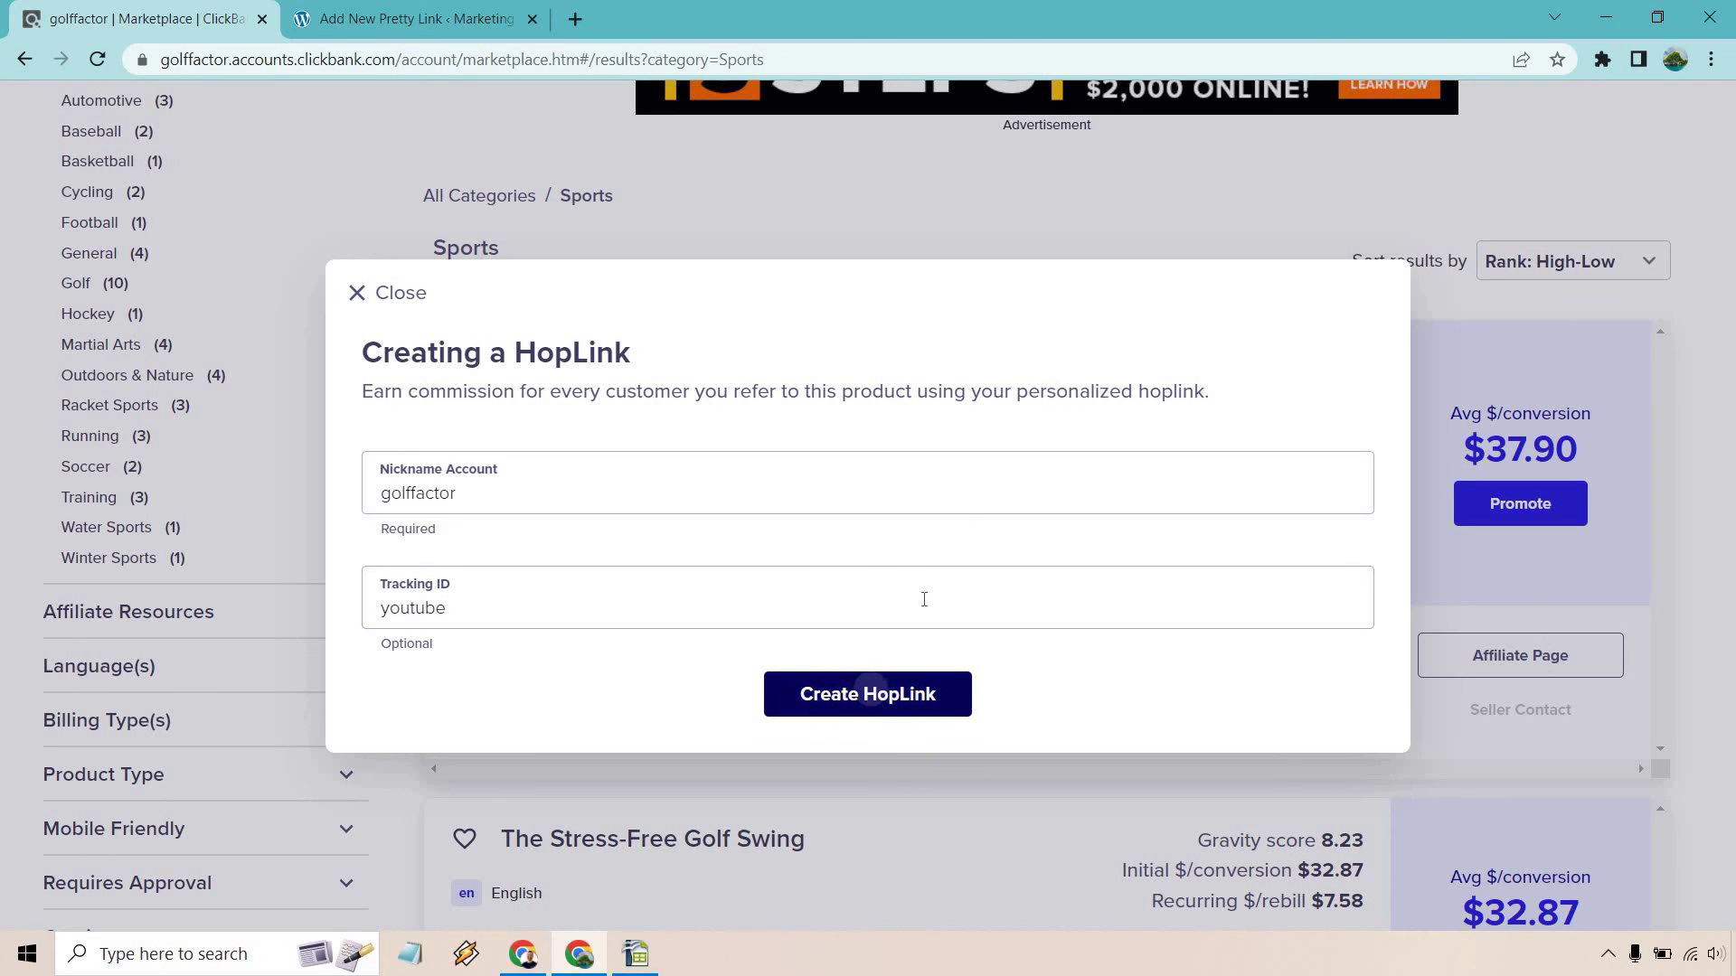
{"action": "left_click", "coordinate": [904, 726]}
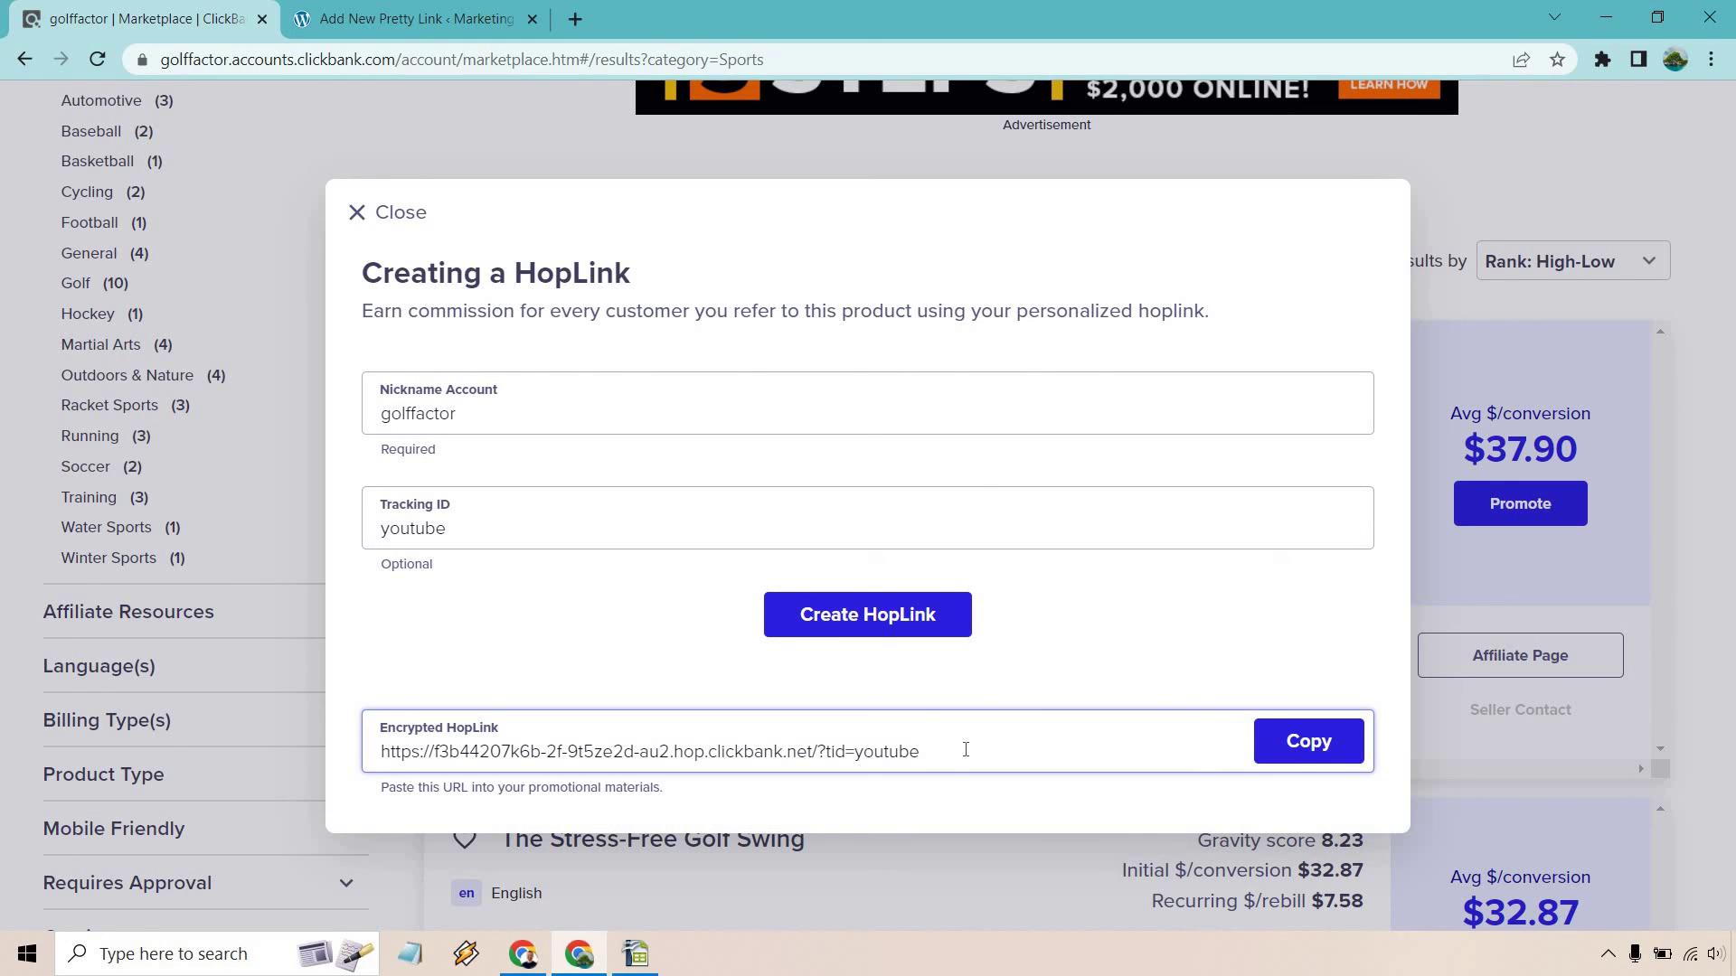
{"action": "left_click", "coordinate": [1325, 748]}
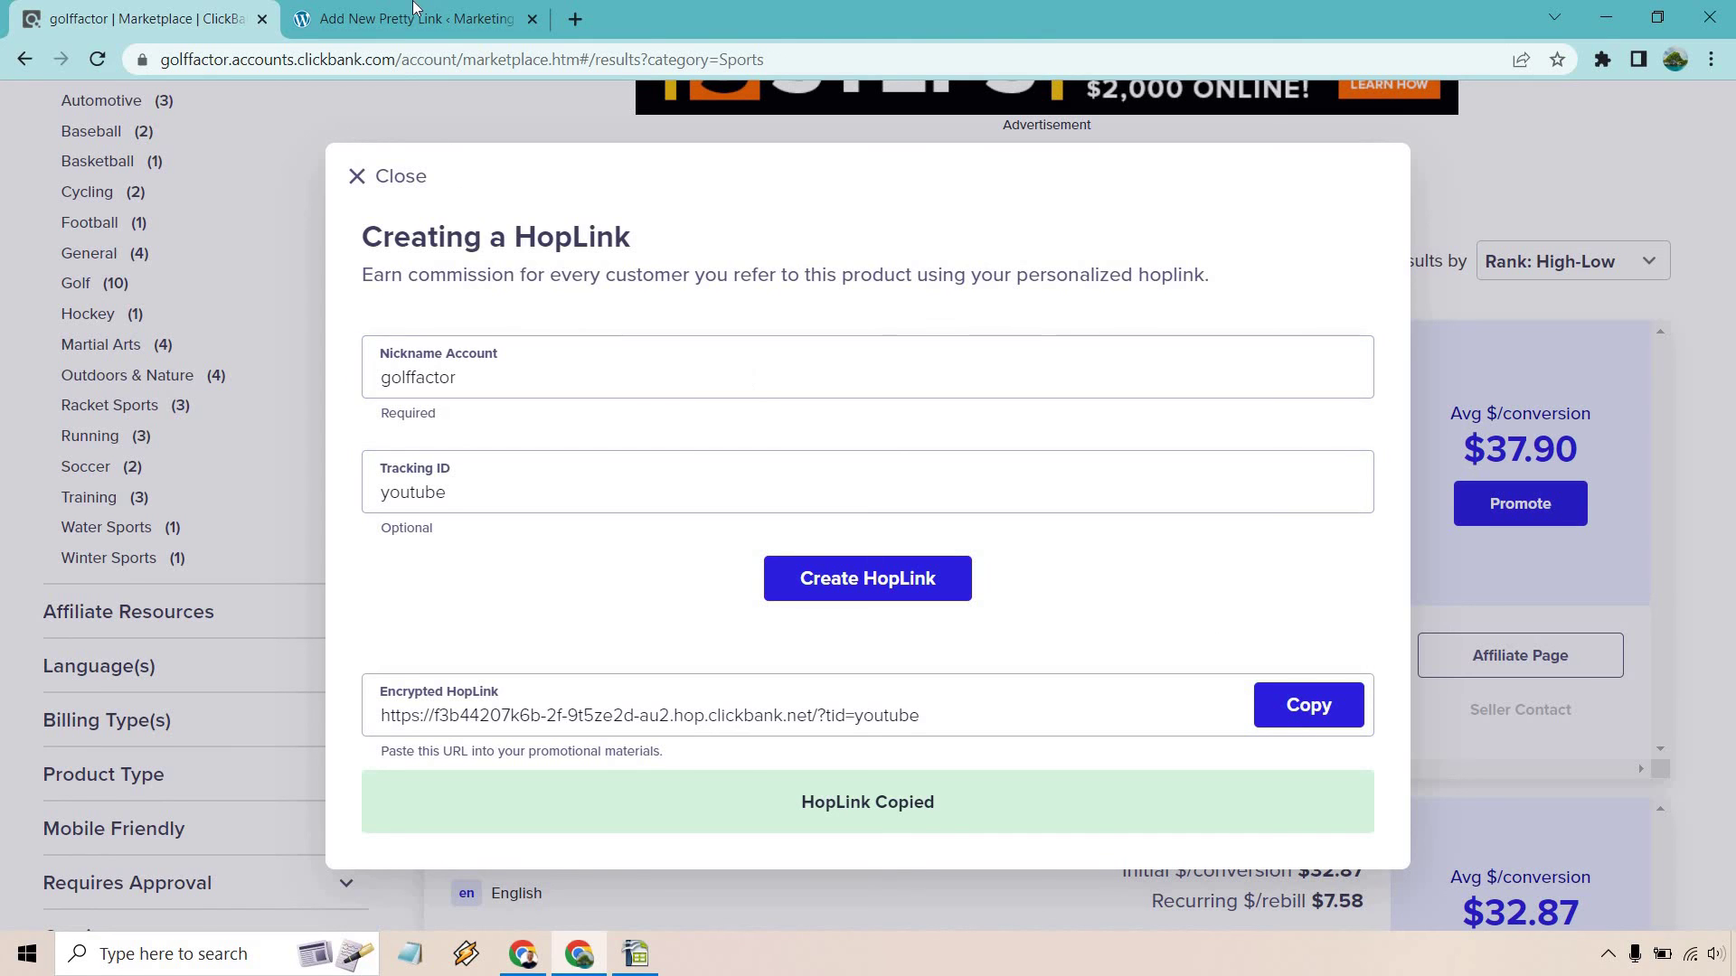
Paste the HopLink as the Target URL with slug jump and title the link 'Vertical Jump'.
{"action": "left_click", "coordinate": [415, 18]}
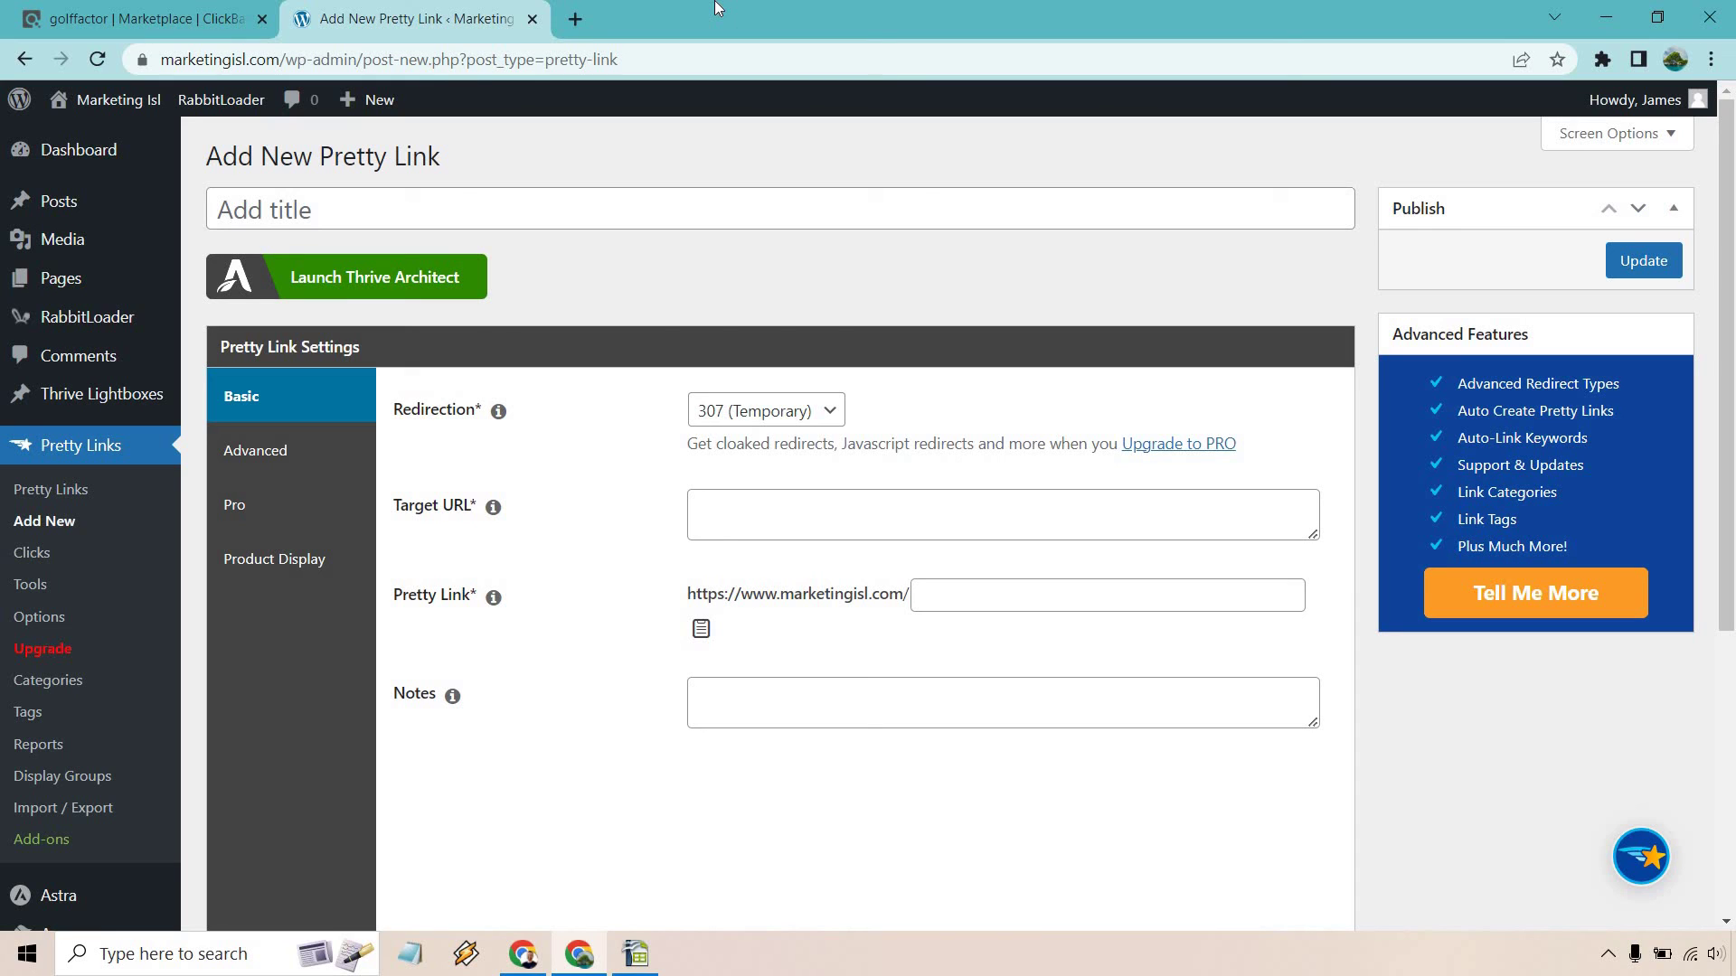
{"action": "left_click", "coordinate": [847, 511]}
{"action": "key", "text": "ctrl+v"}
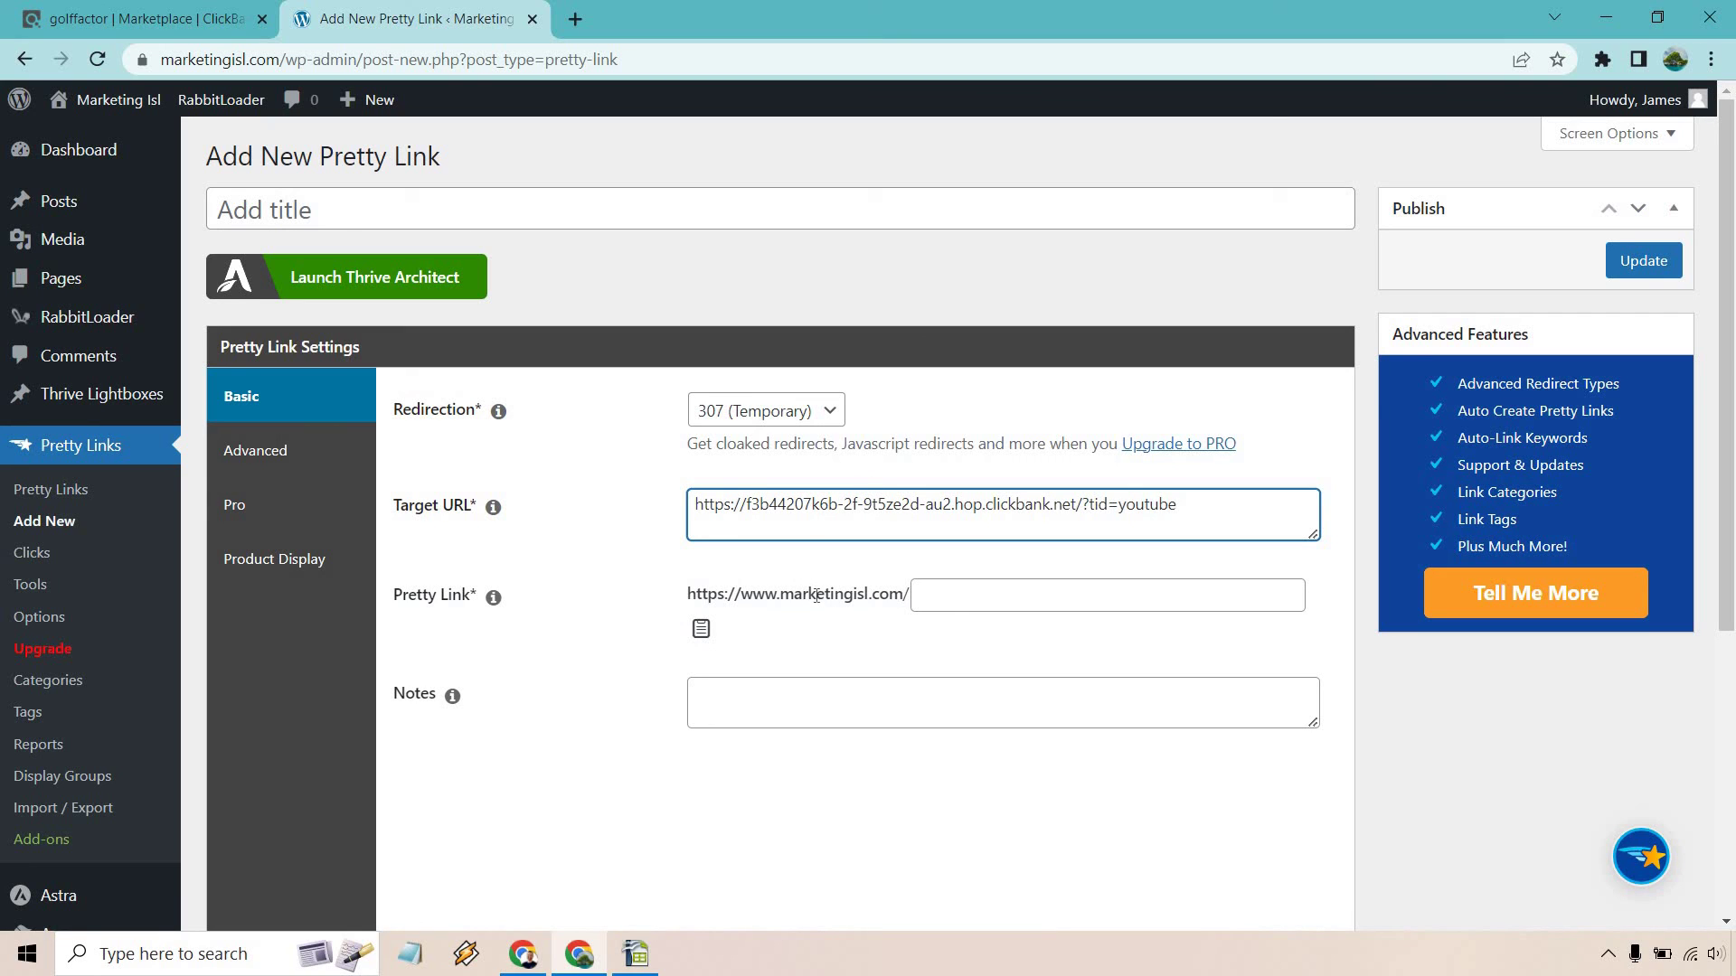
{"action": "left_click", "coordinate": [855, 598]}
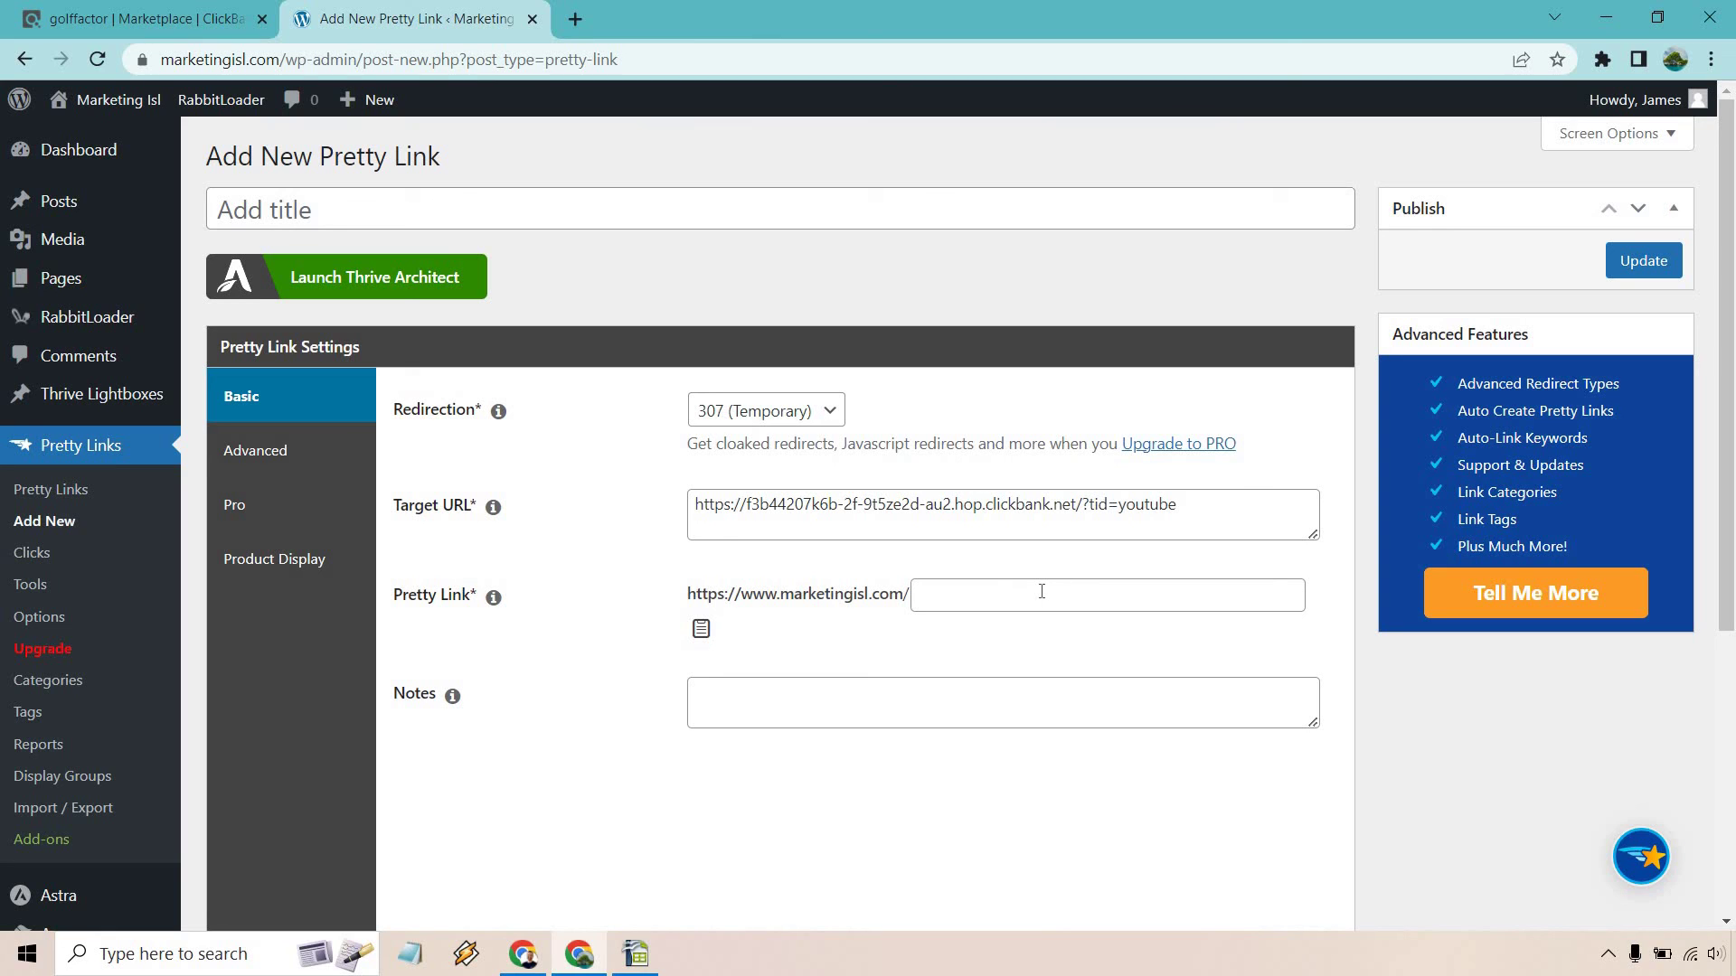
{"action": "left_click", "coordinate": [542, 202]}
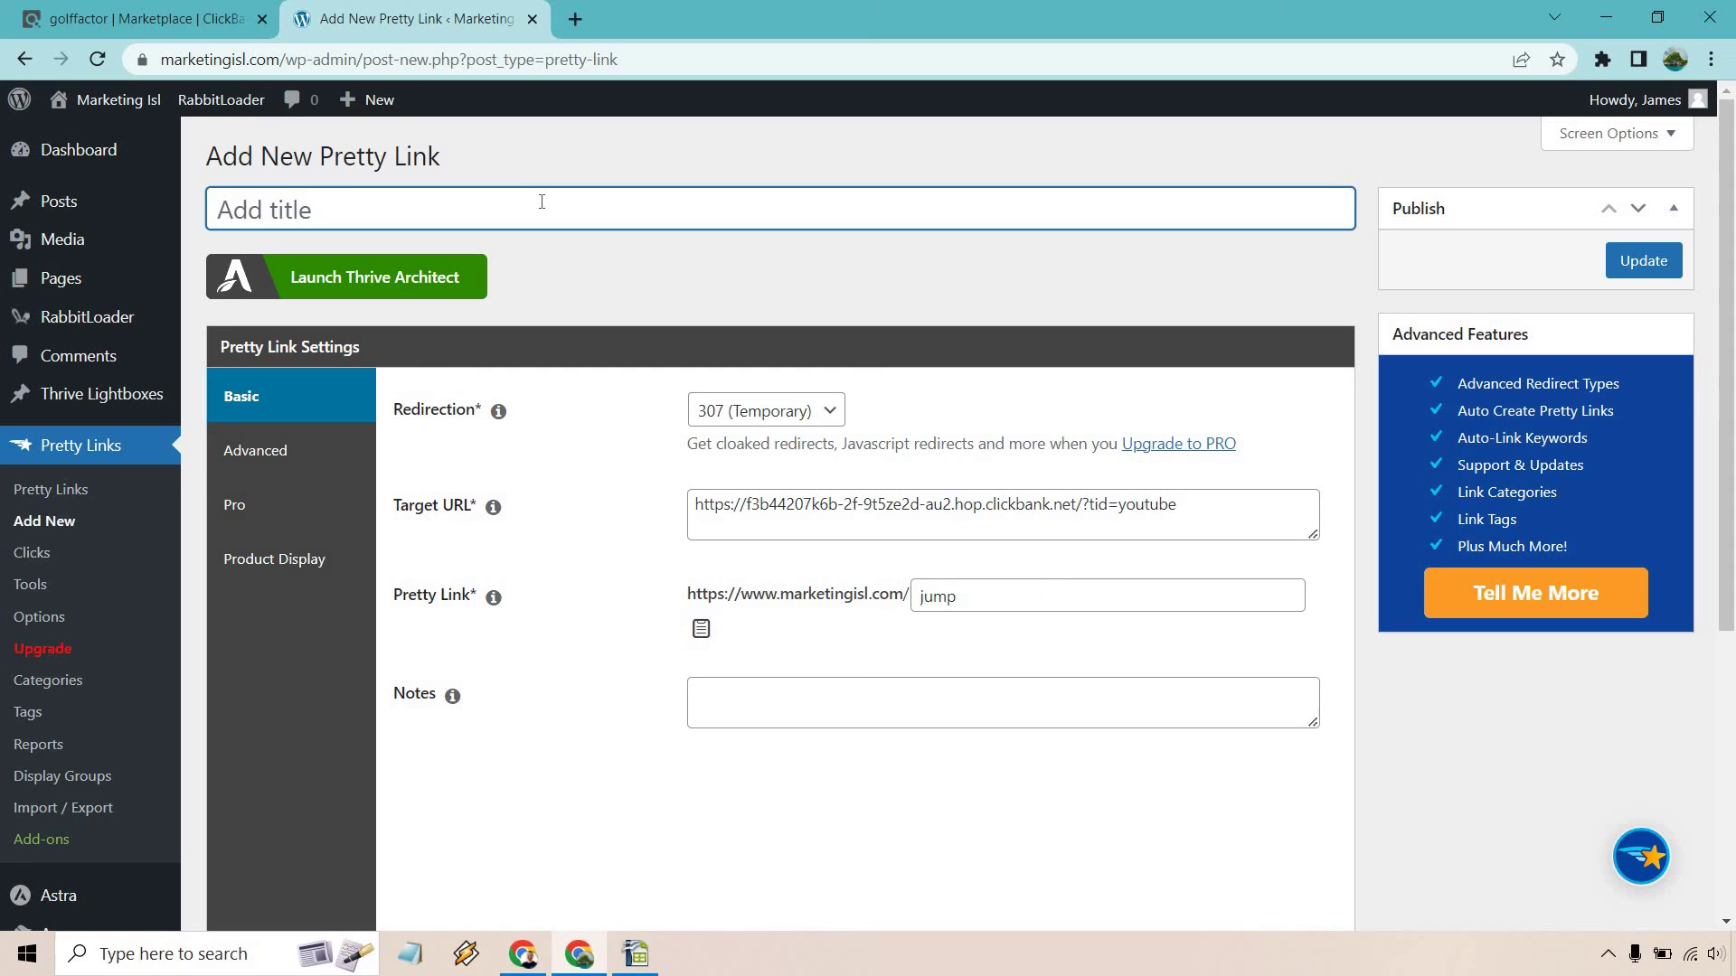
{"action": "type", "text": "Vertical Jump"}
{"action": "left_click", "coordinate": [860, 284]}
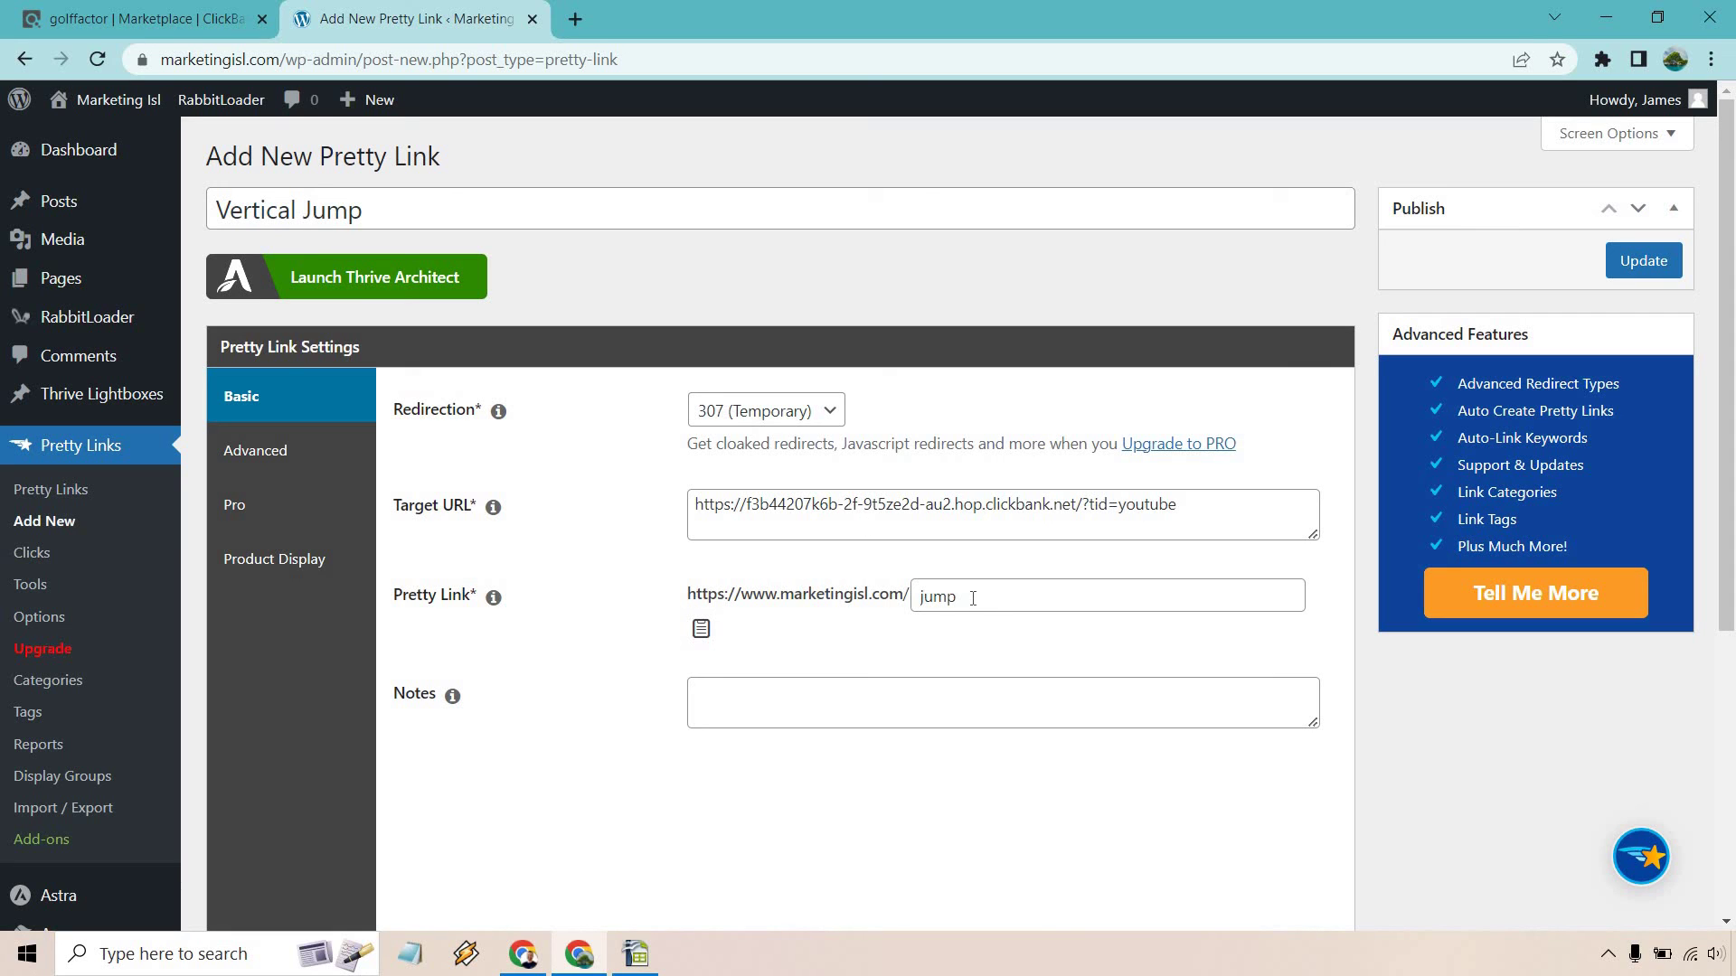
Save the Pretty Link and load the marketingisl.com/jump short link in a new tab.
{"action": "left_click", "coordinate": [1641, 262]}
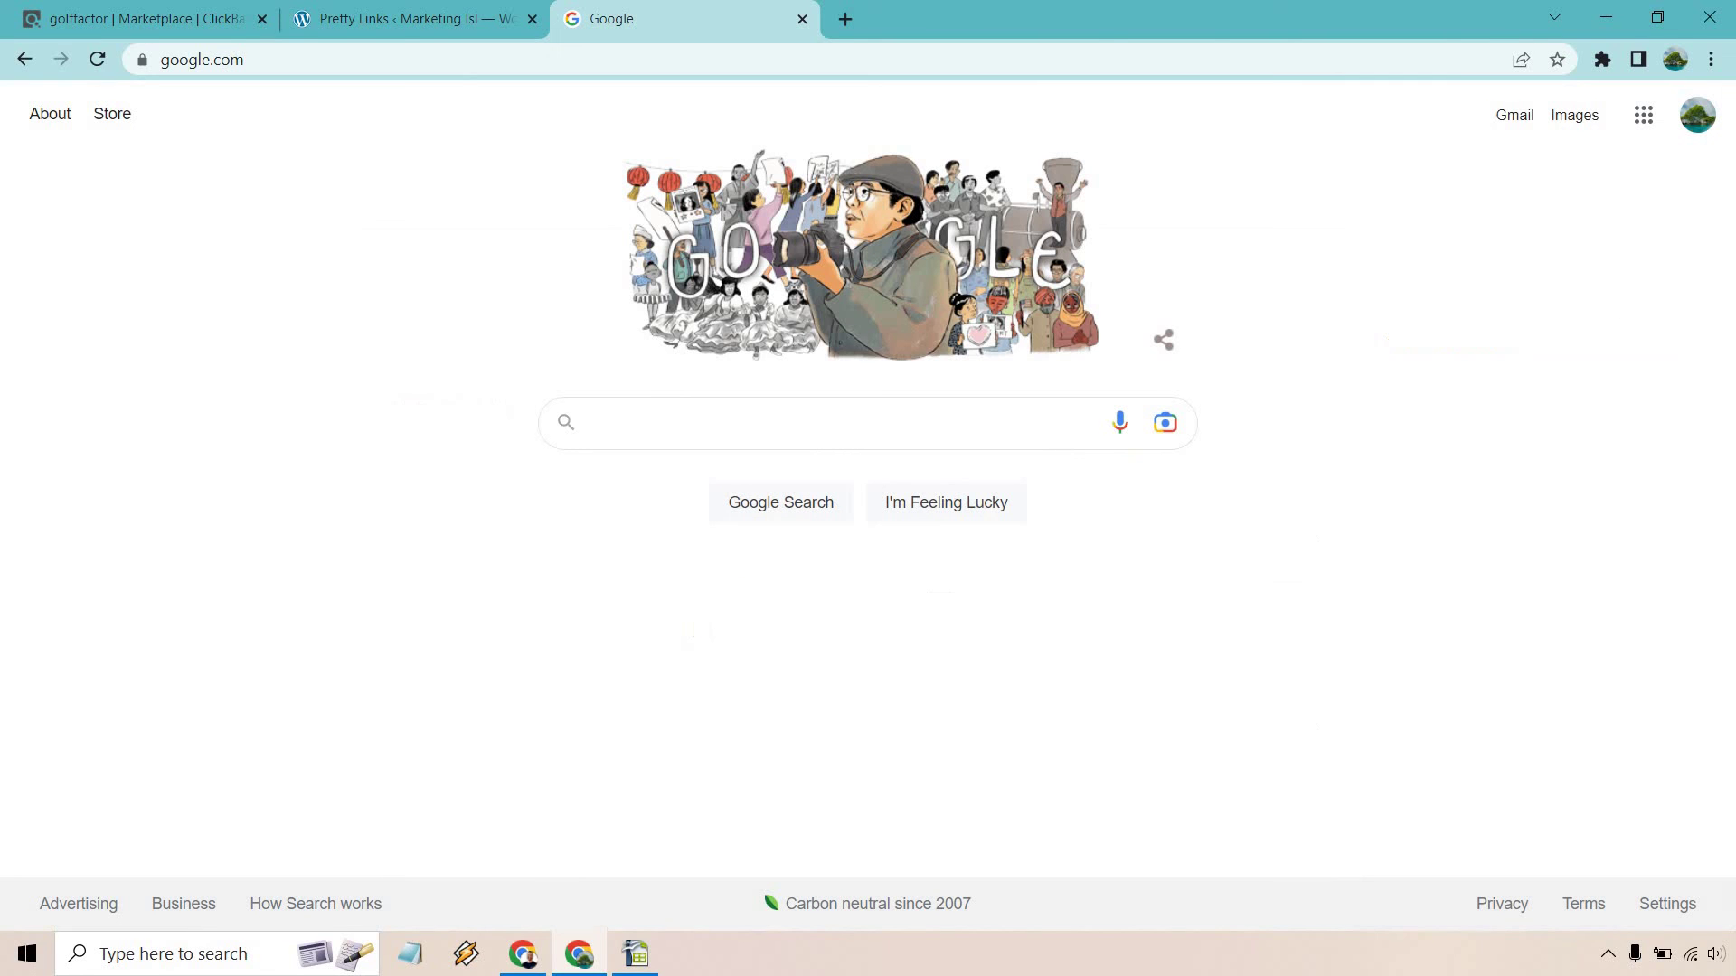
{"action": "left_click", "coordinate": [586, 63]}
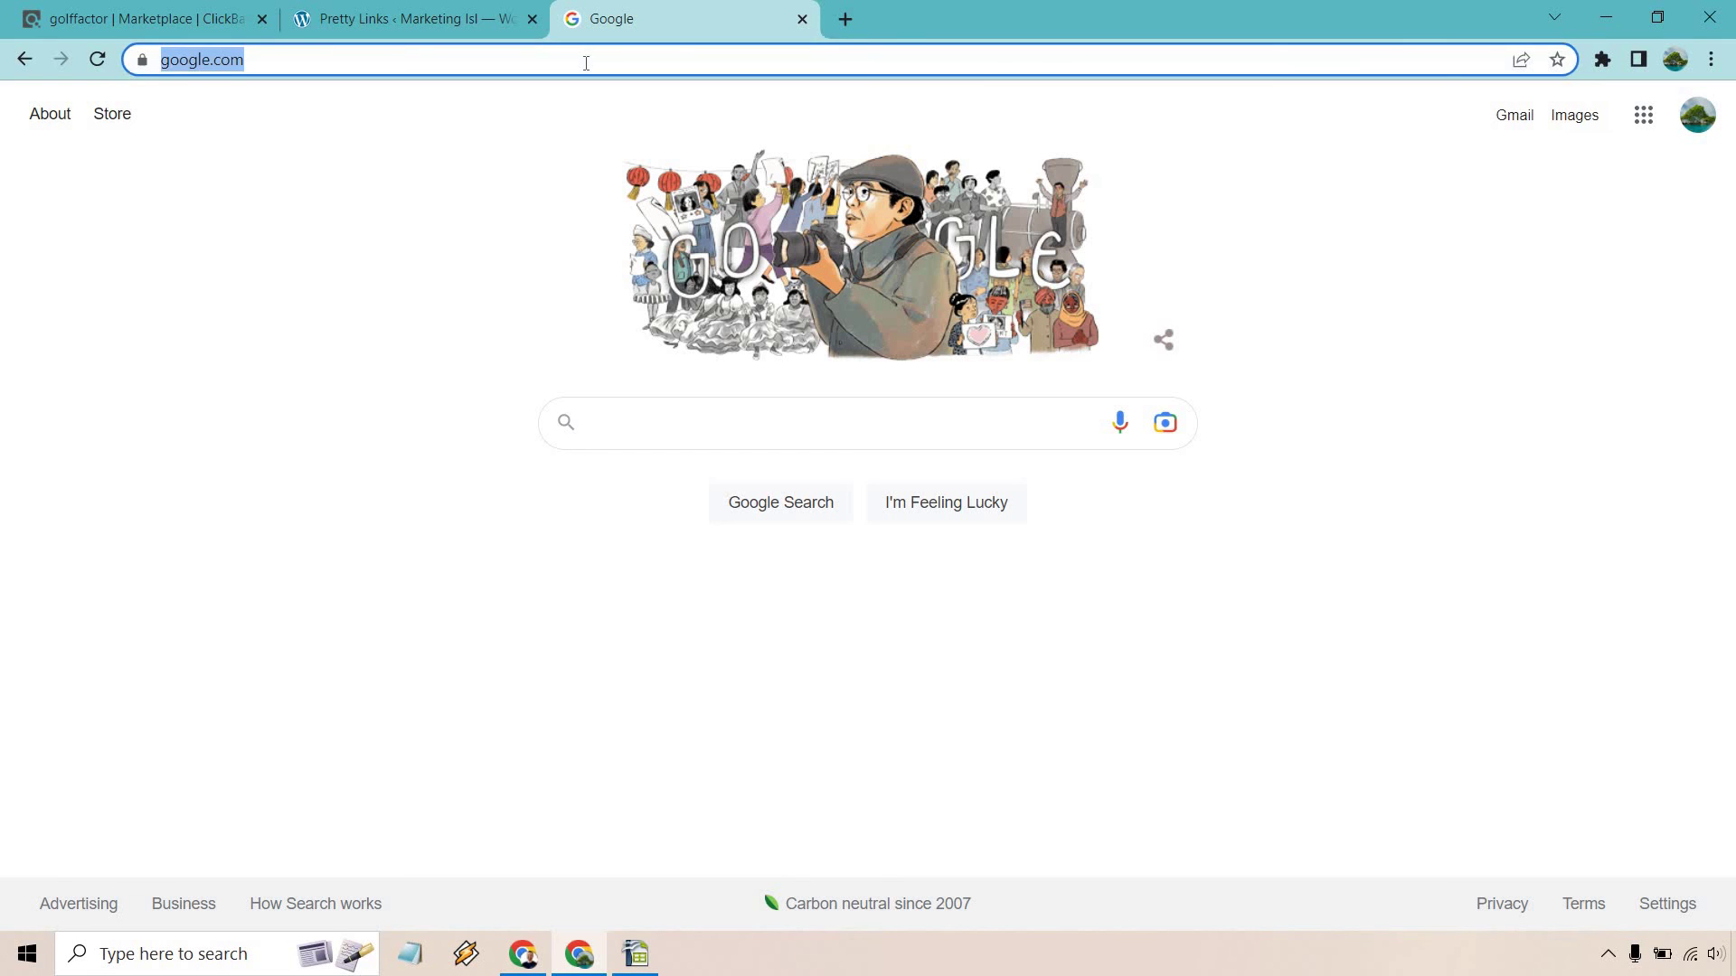
{"action": "type", "text": "https://www.marketingisl.com/jump"}
{"action": "key", "text": "Return"}
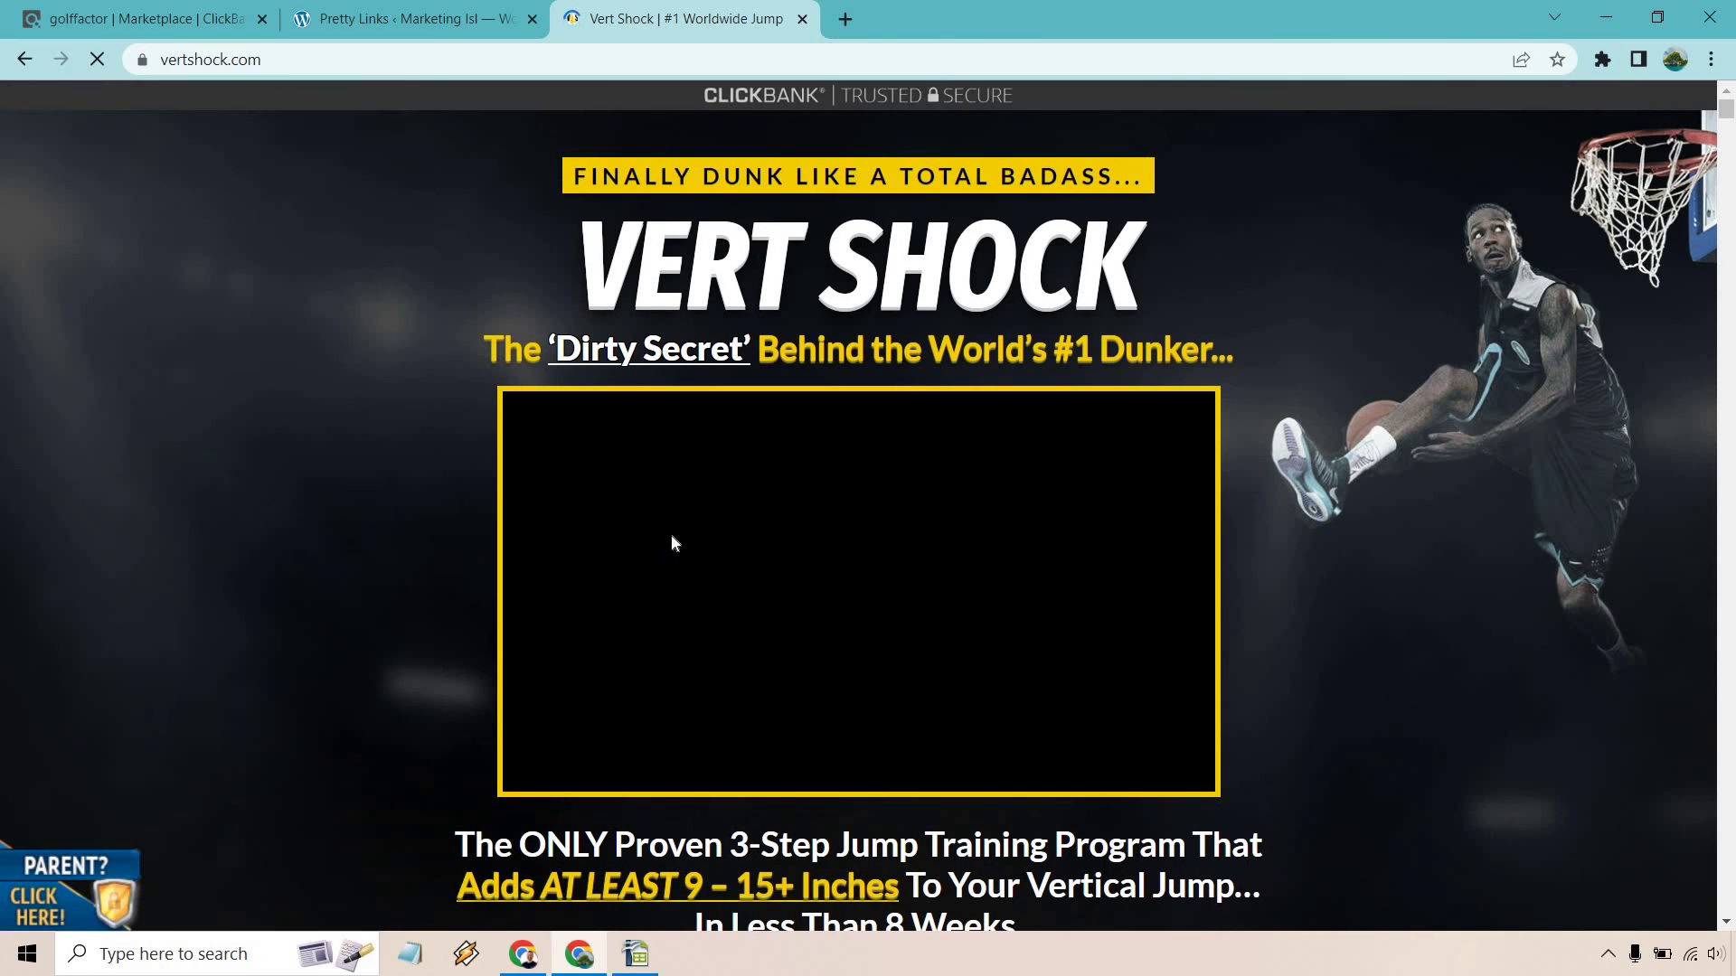
Order Vert Shock from the sales page to reach the $67.00 ClickBank Secure Checkout.
{"action": "scroll", "coordinate": [671, 533], "scroll_direction": "down", "scroll_amount": 1}
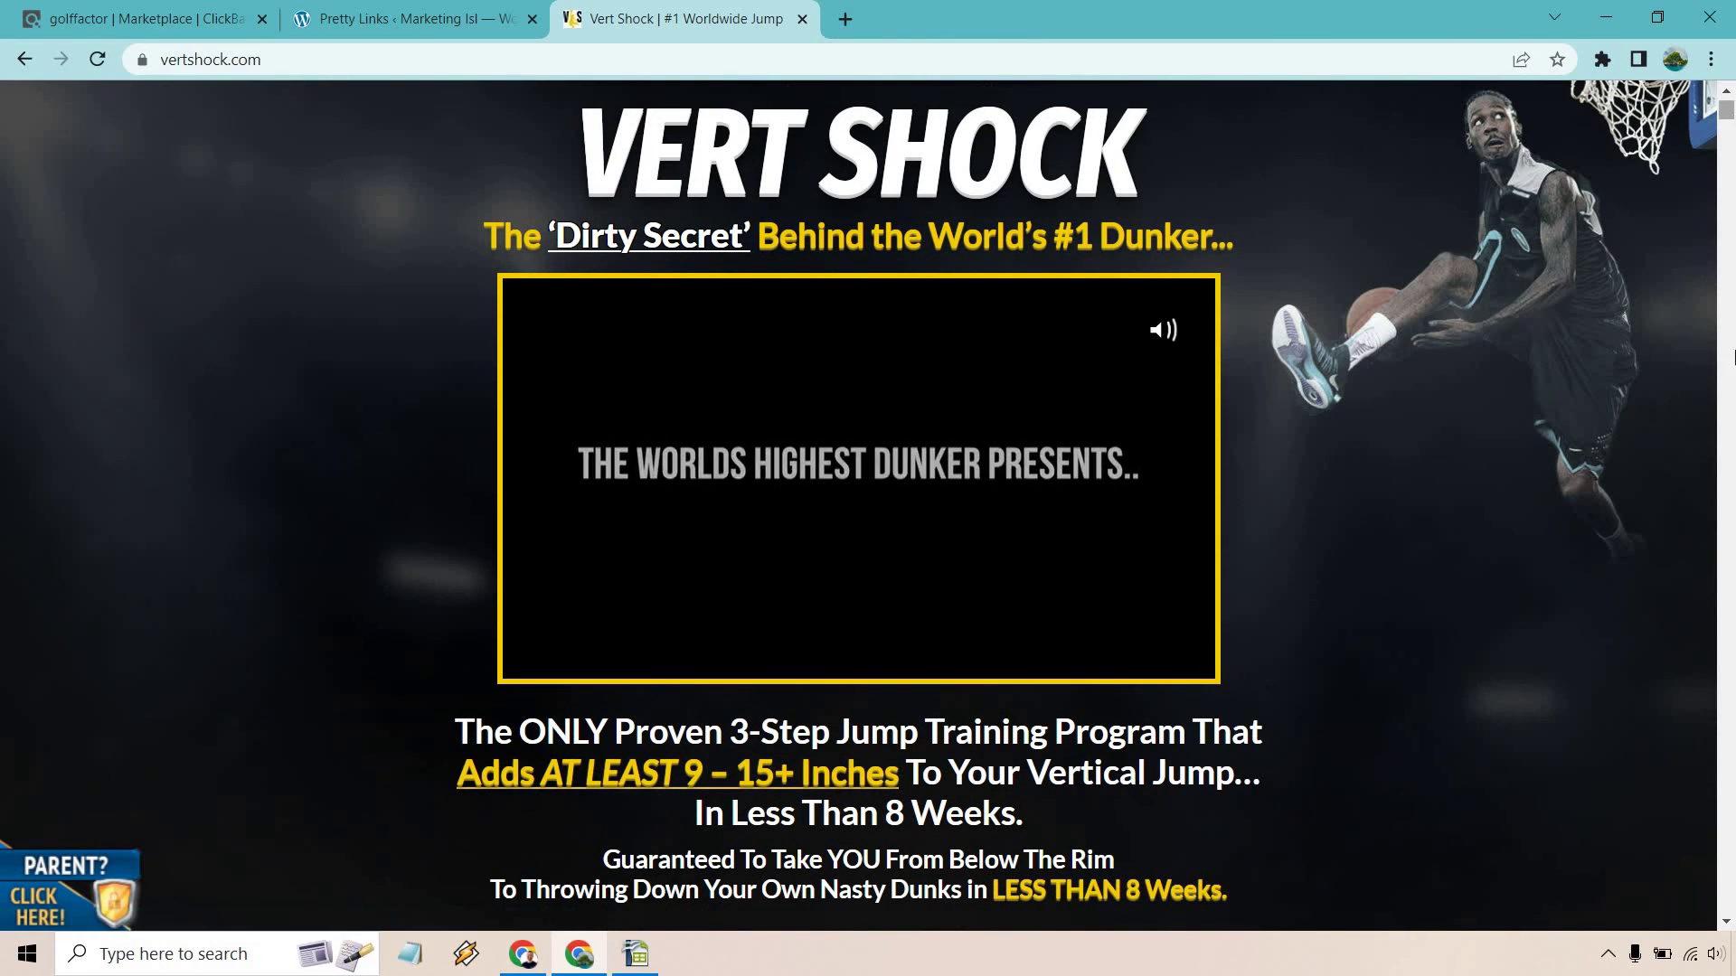
{"action": "left_click_drag", "start_coordinate": [1726, 357], "coordinate": [1725, 886]}
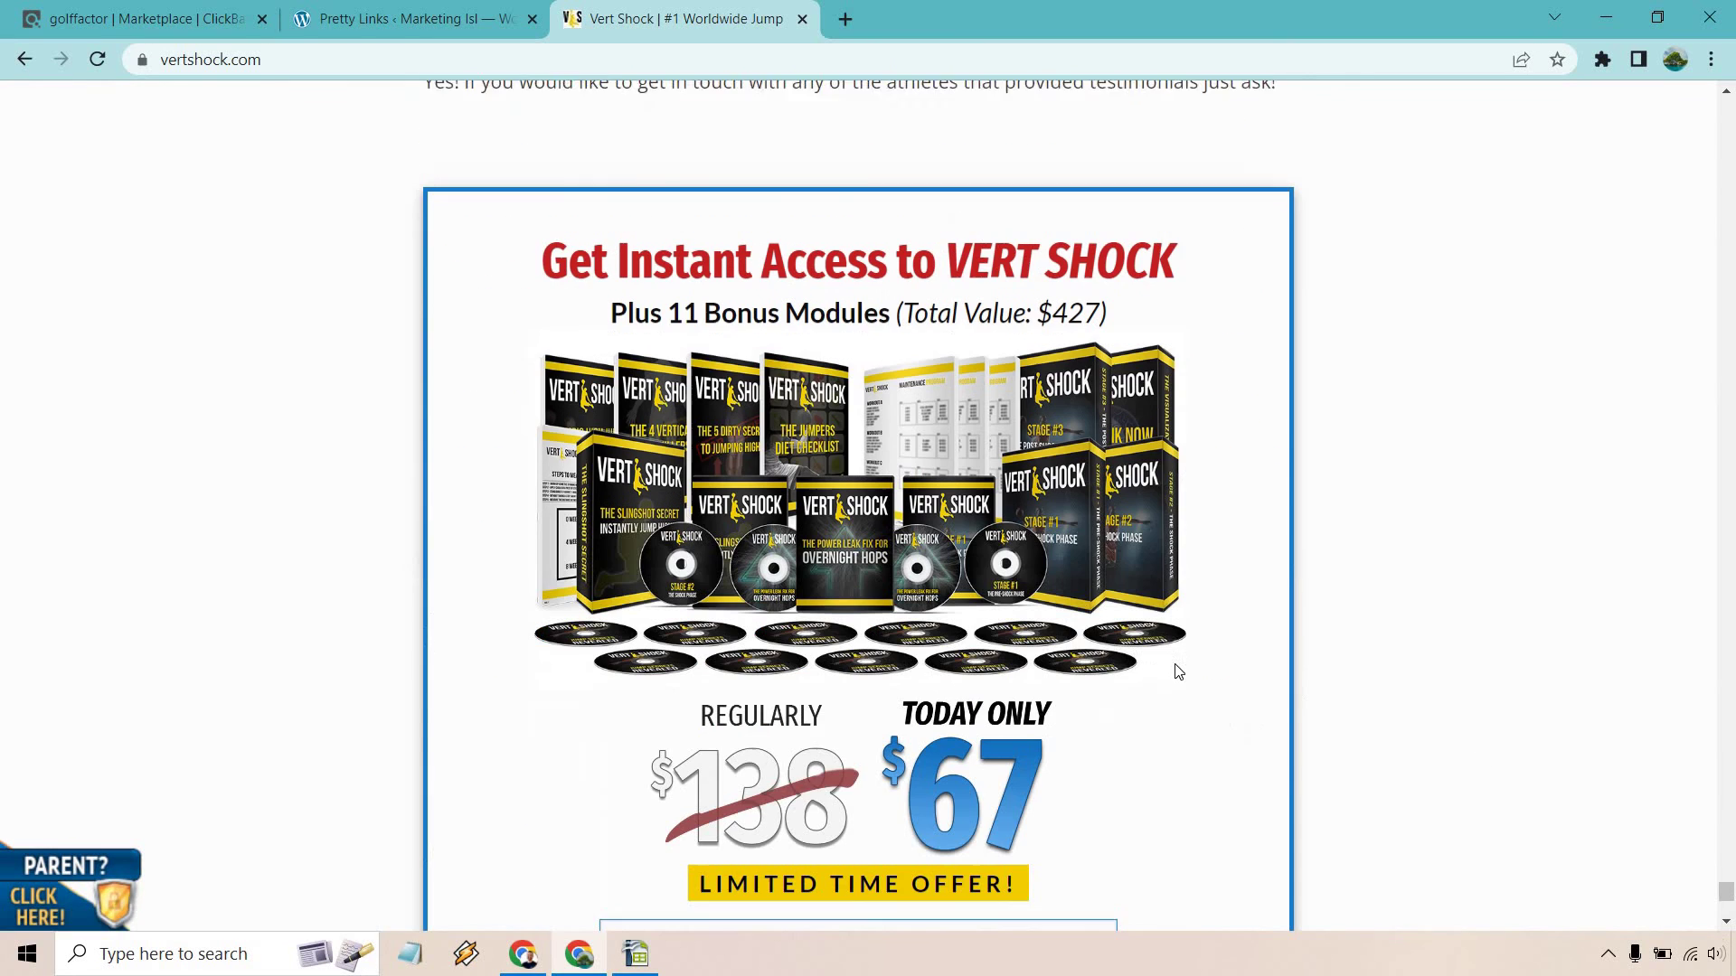
{"action": "scroll", "coordinate": [1069, 608], "scroll_direction": "down", "scroll_amount": 5}
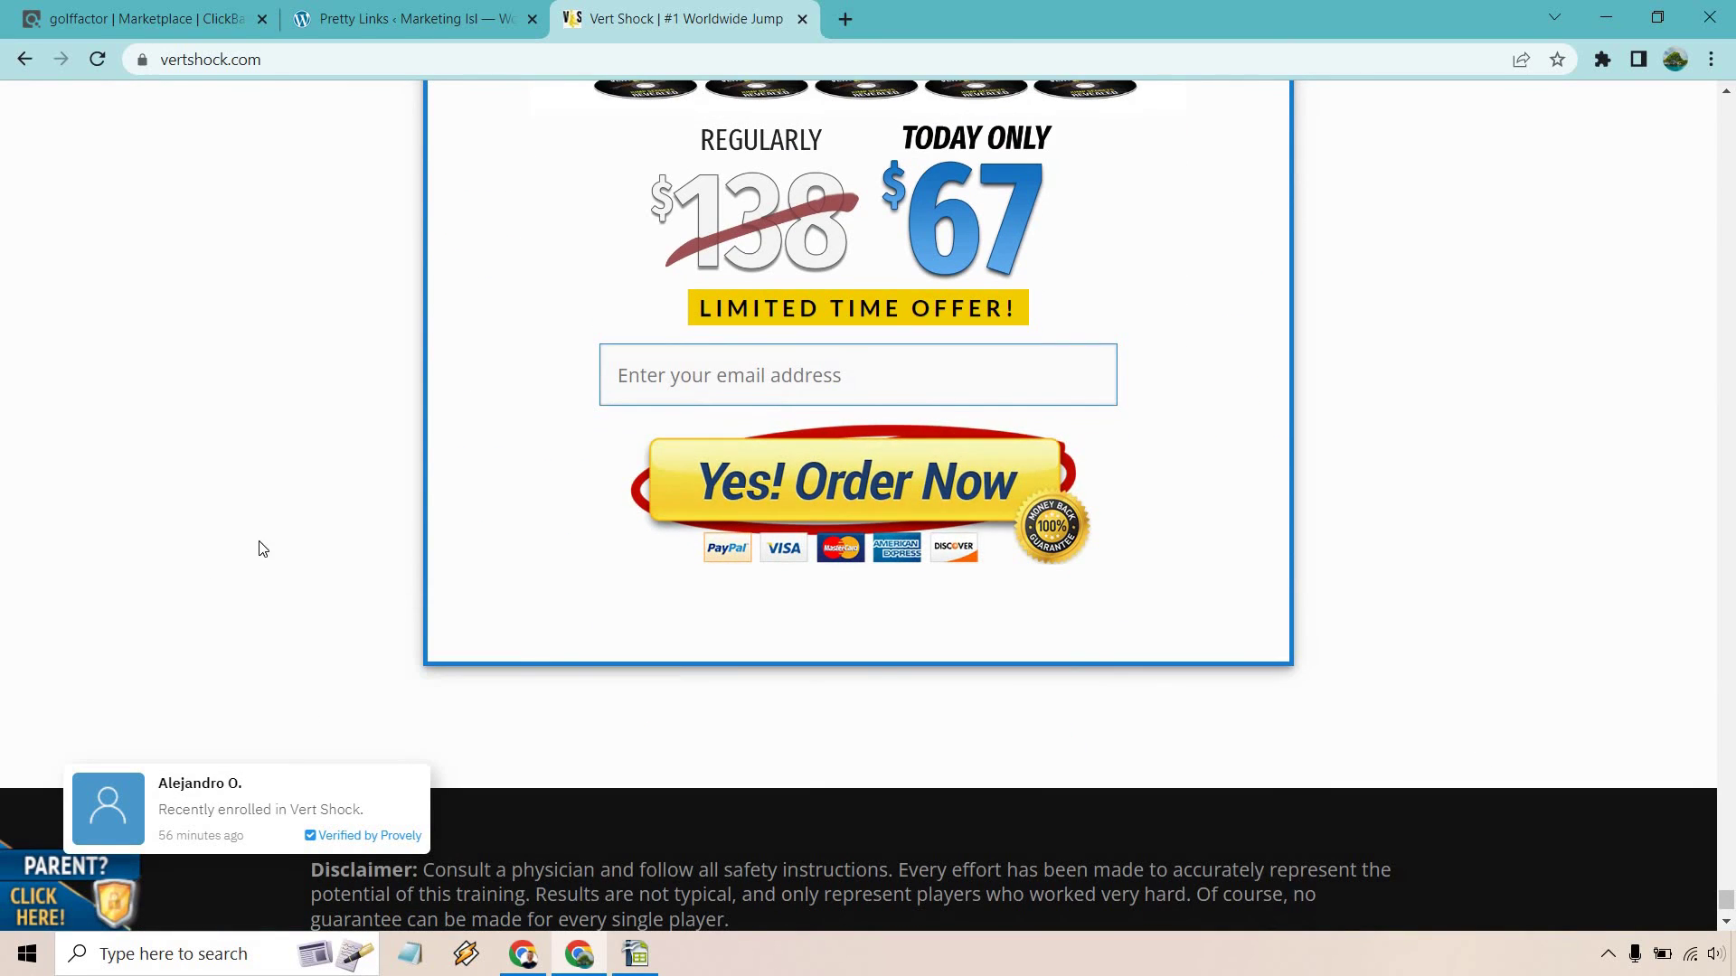
{"action": "left_click", "coordinate": [854, 479]}
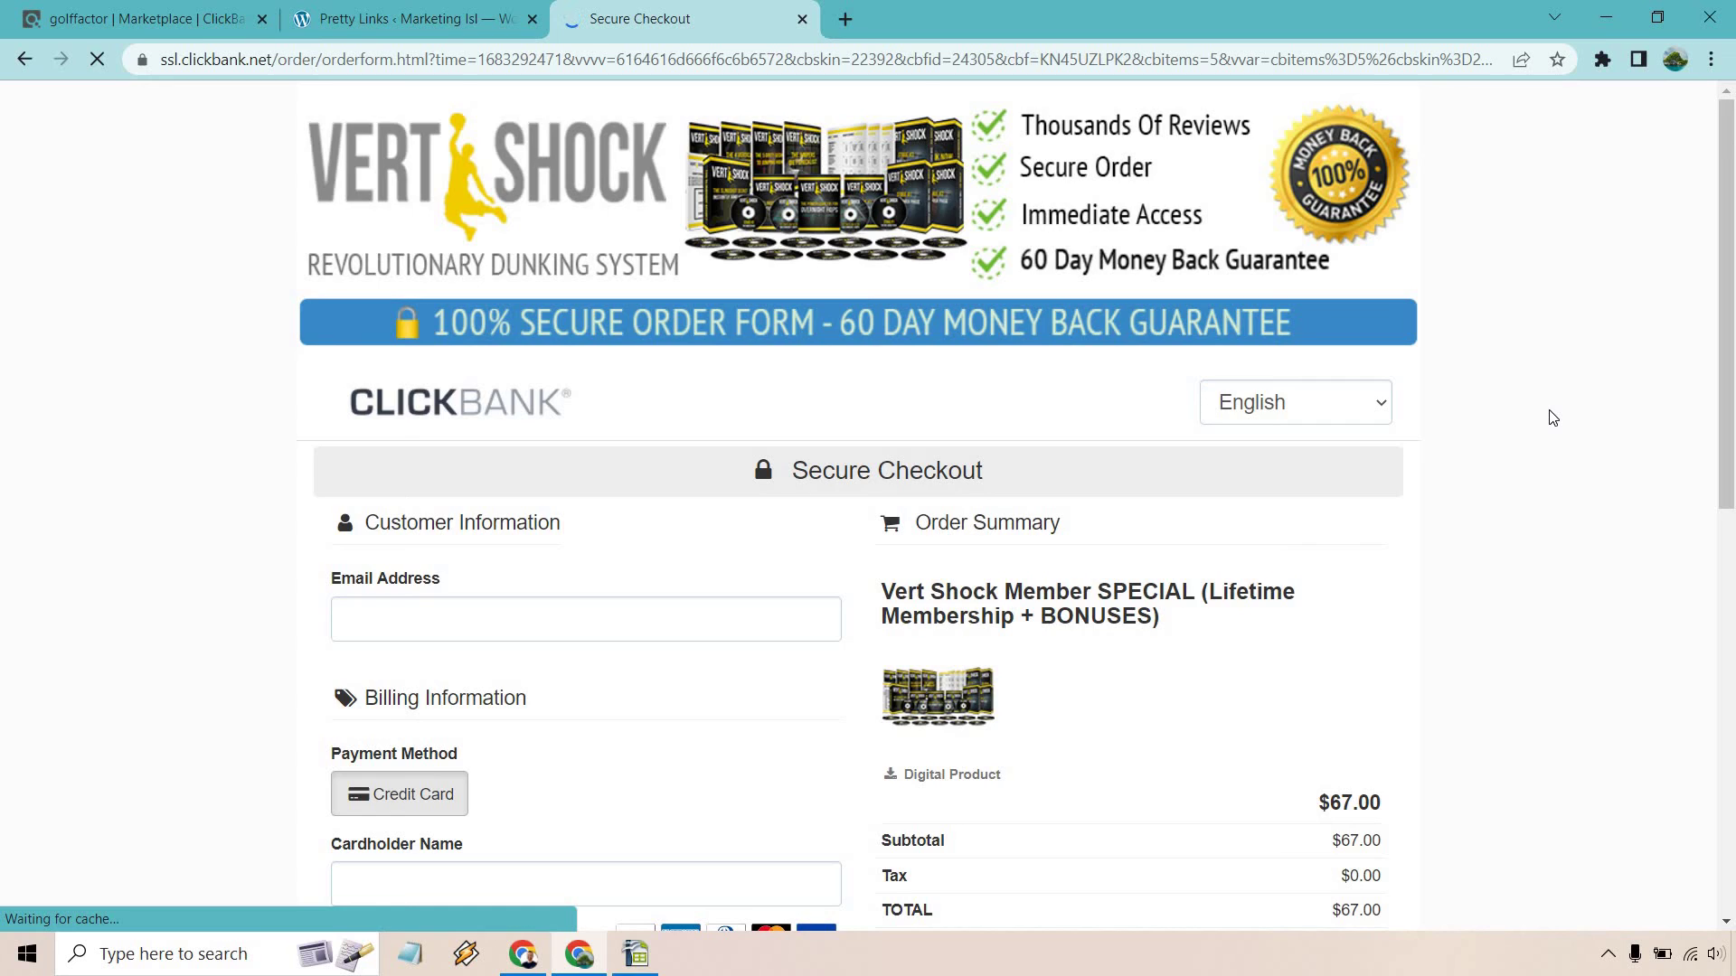
{"action": "scroll", "coordinate": [1552, 418], "scroll_direction": "down", "scroll_amount": 9}
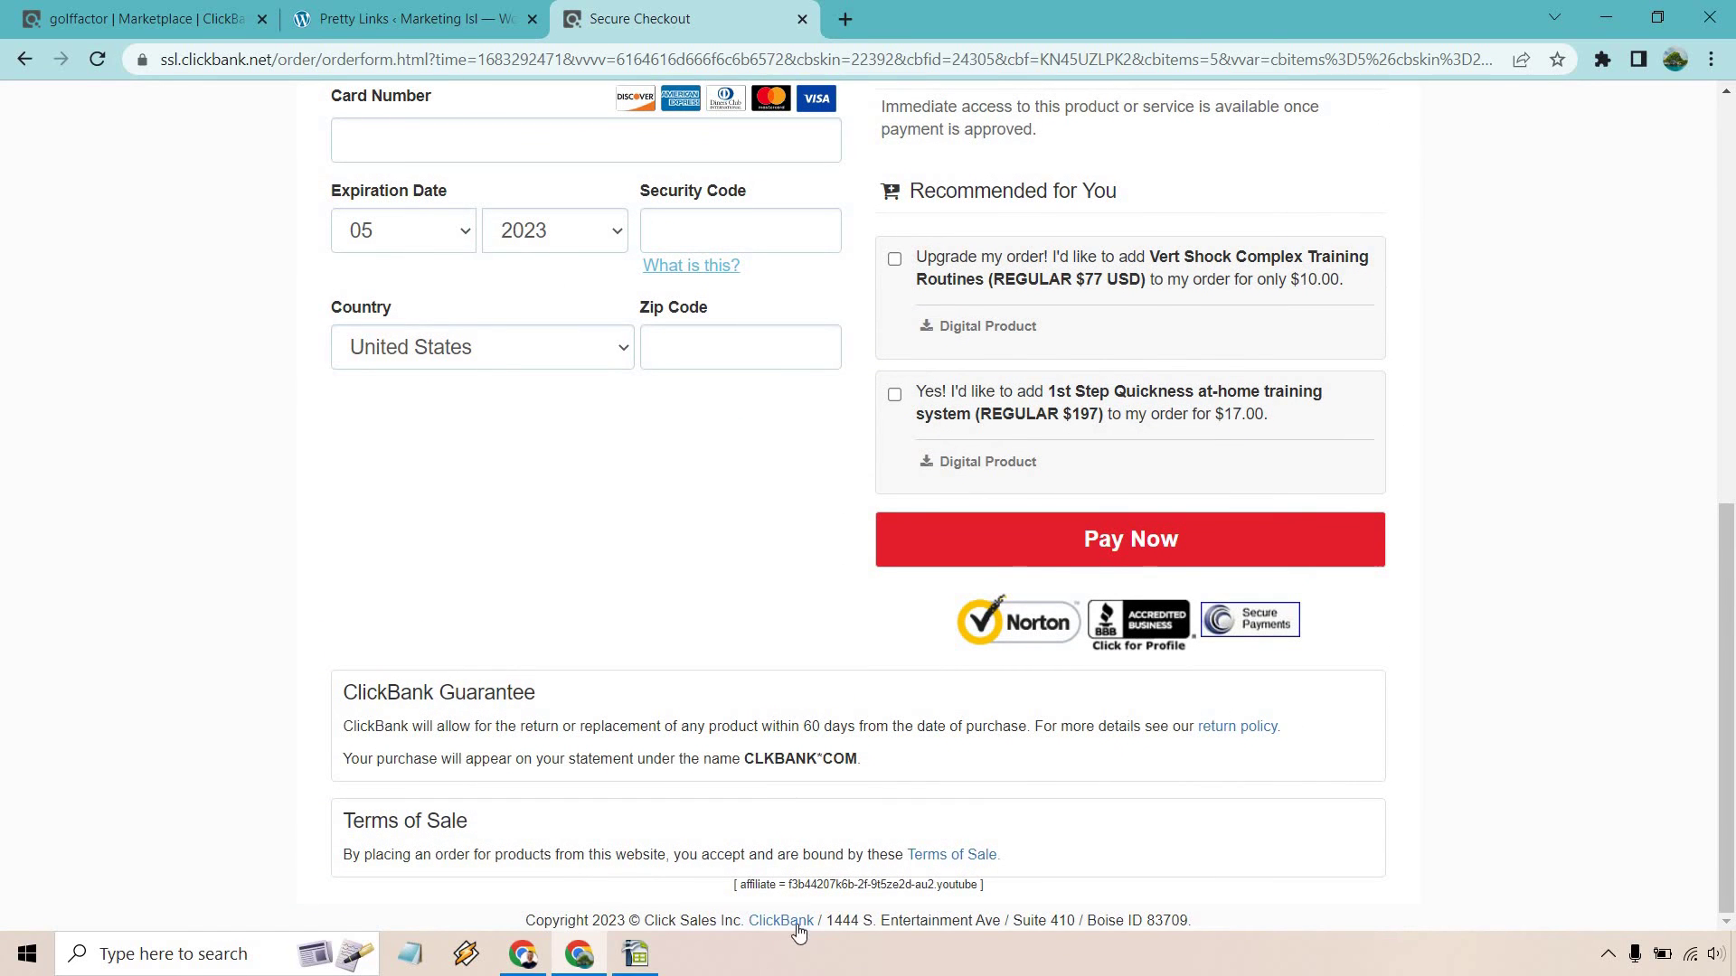
{"action": "left_click_drag", "start_coordinate": [788, 885], "coordinate": [935, 900]}
{"action": "left_click", "coordinate": [972, 910]}
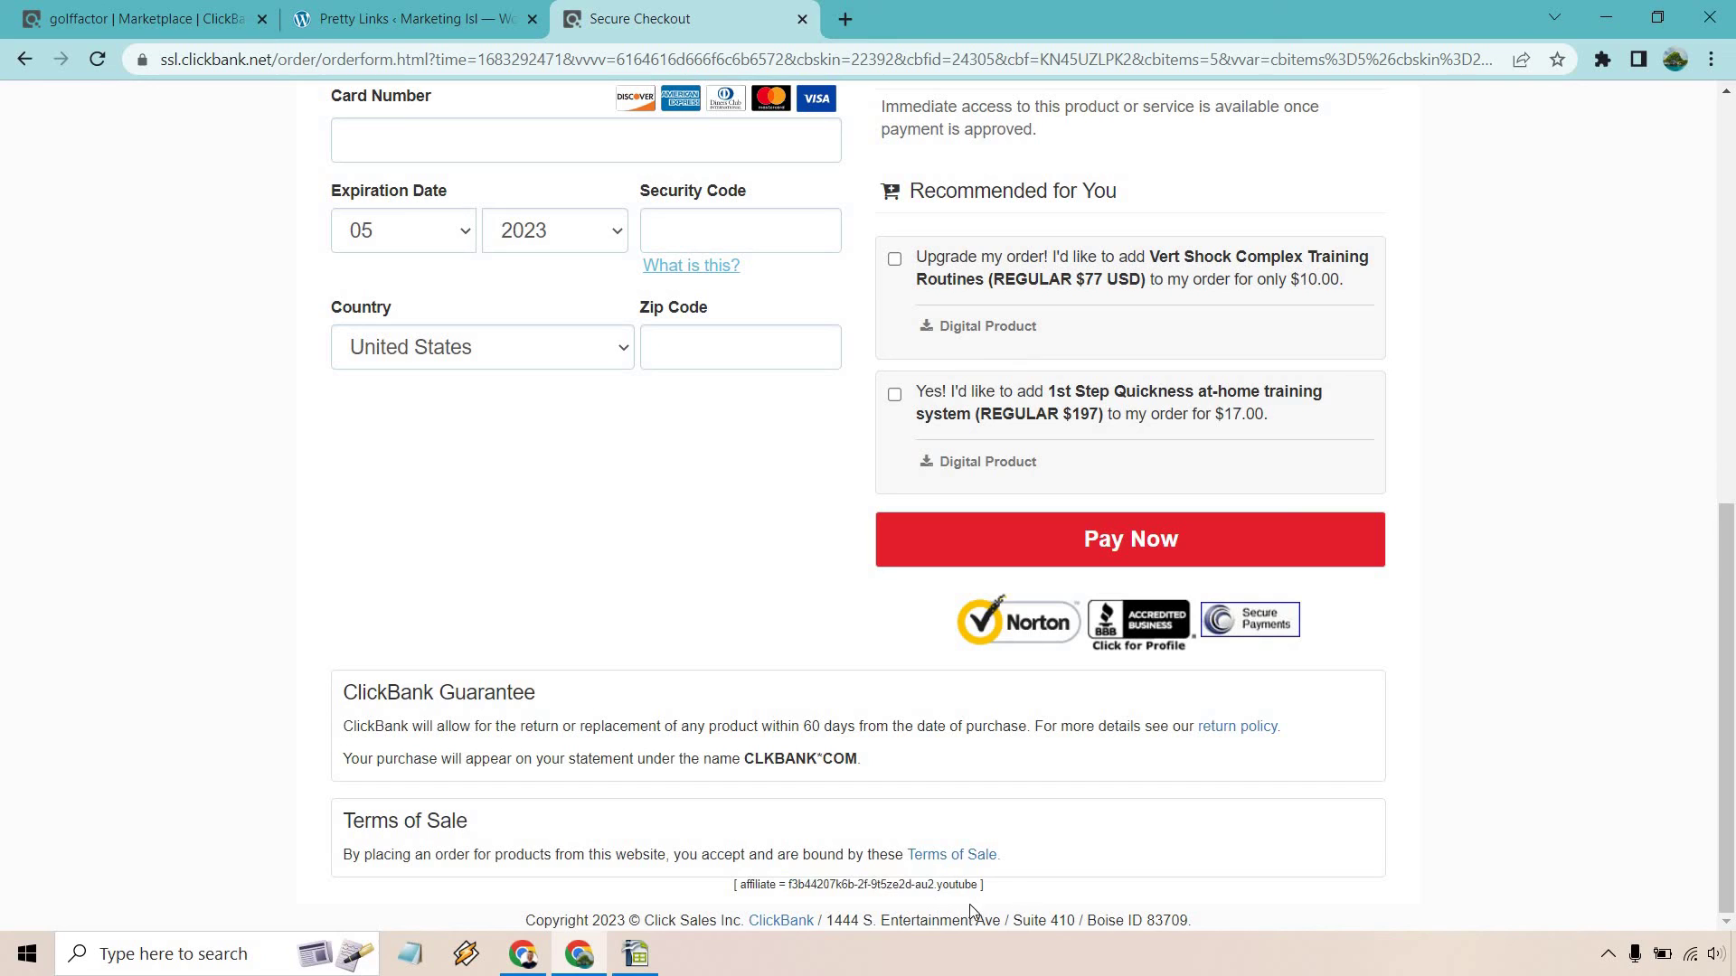